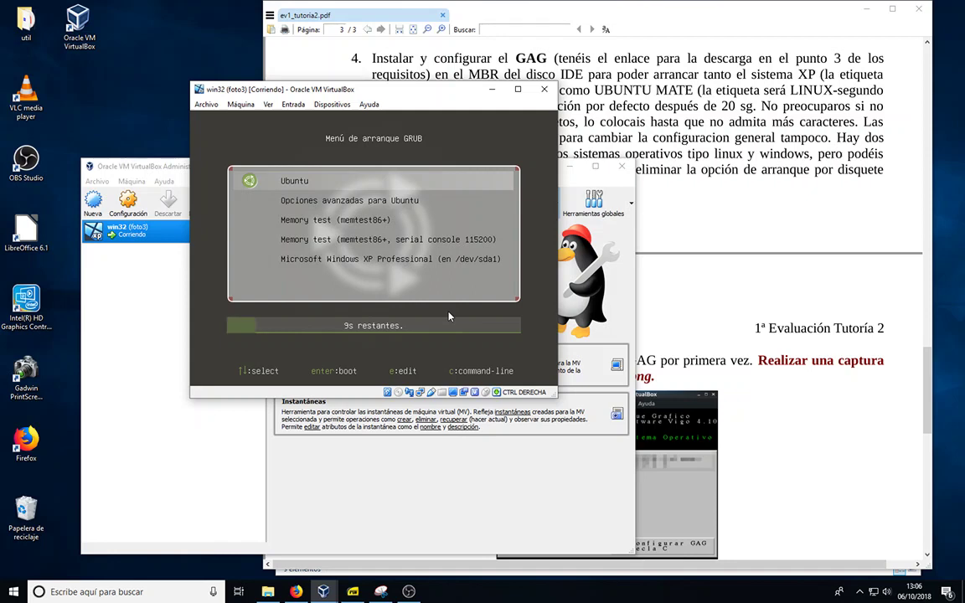
# - Look through the GRUB boot entries down to Microsoft Windows XP Professional and boot the Ubuntu entry
pyautogui.press('Up')
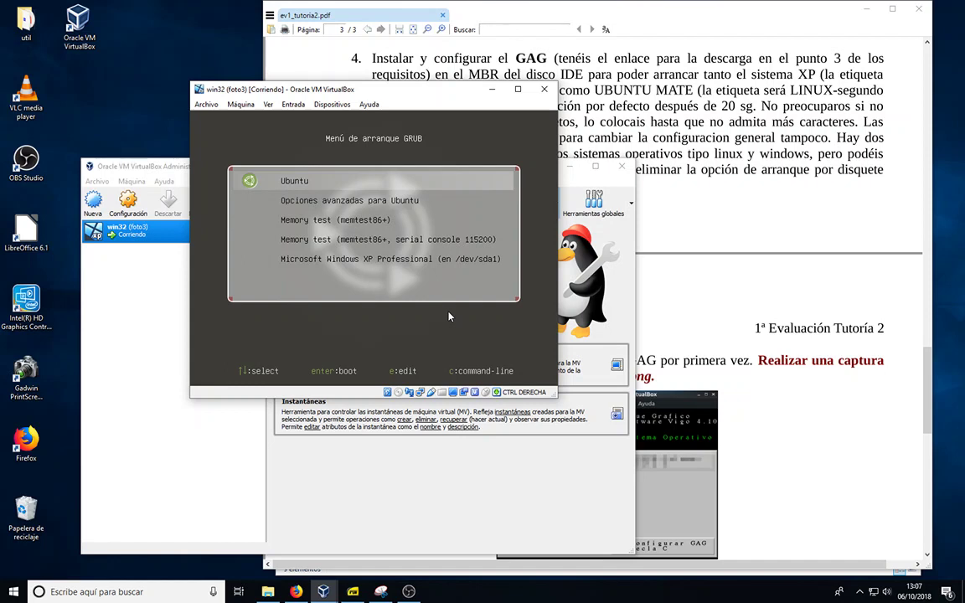
pyautogui.press('Down')
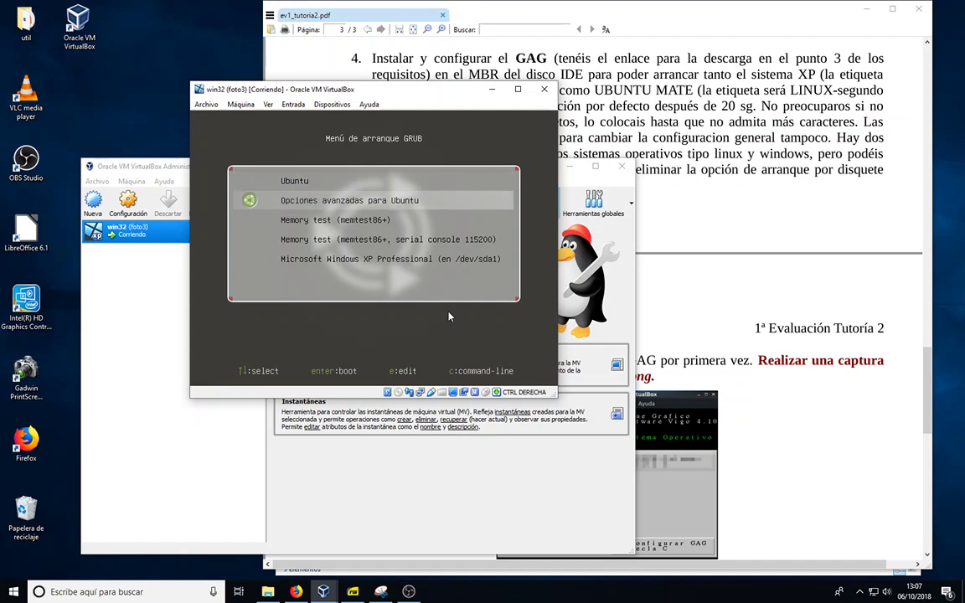
pyautogui.press('Down')
pyautogui.press('Down')
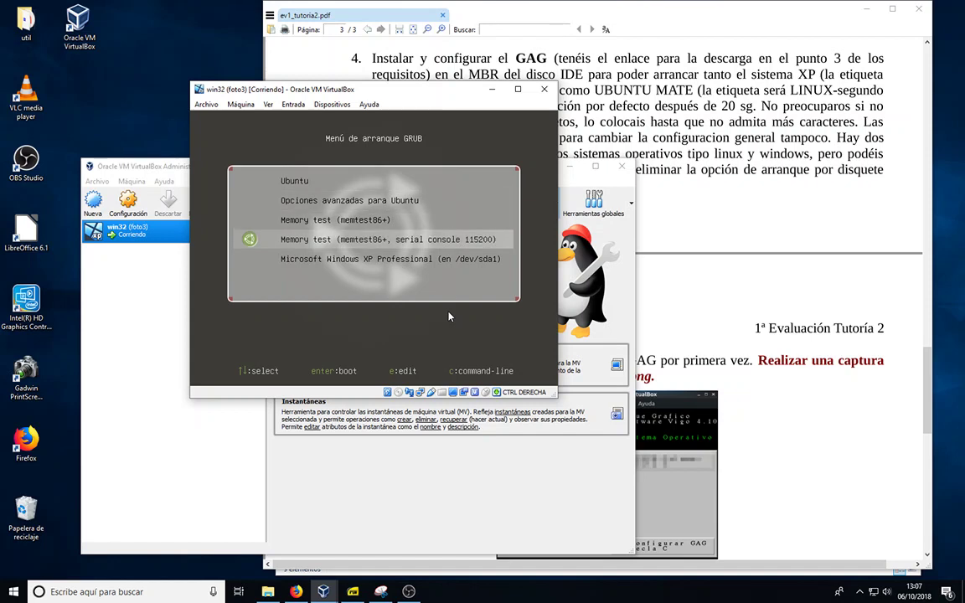
pyautogui.press('Down')
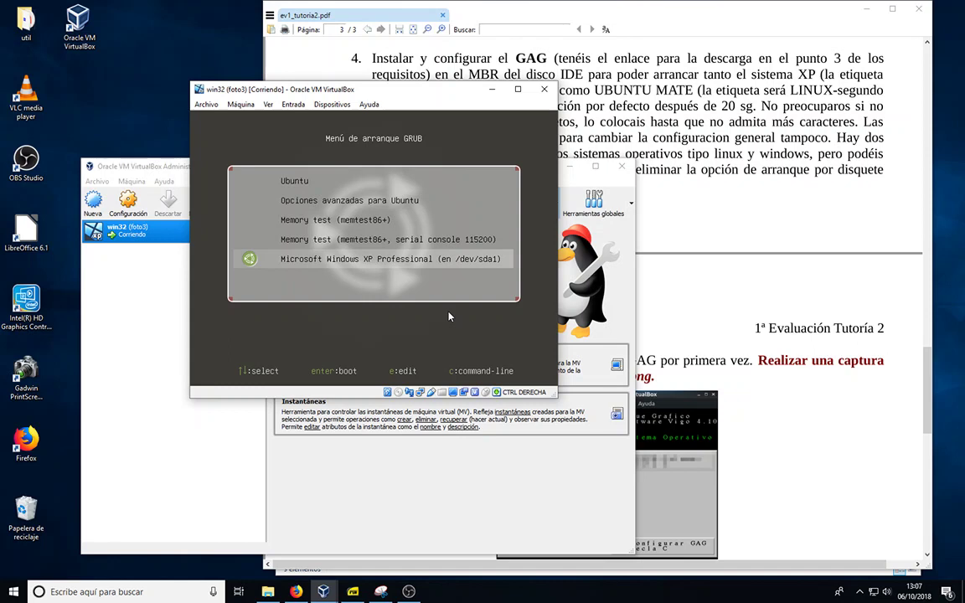
pyautogui.press('Up')
pyautogui.press('Up')
pyautogui.press('Up')
pyautogui.press('Up')
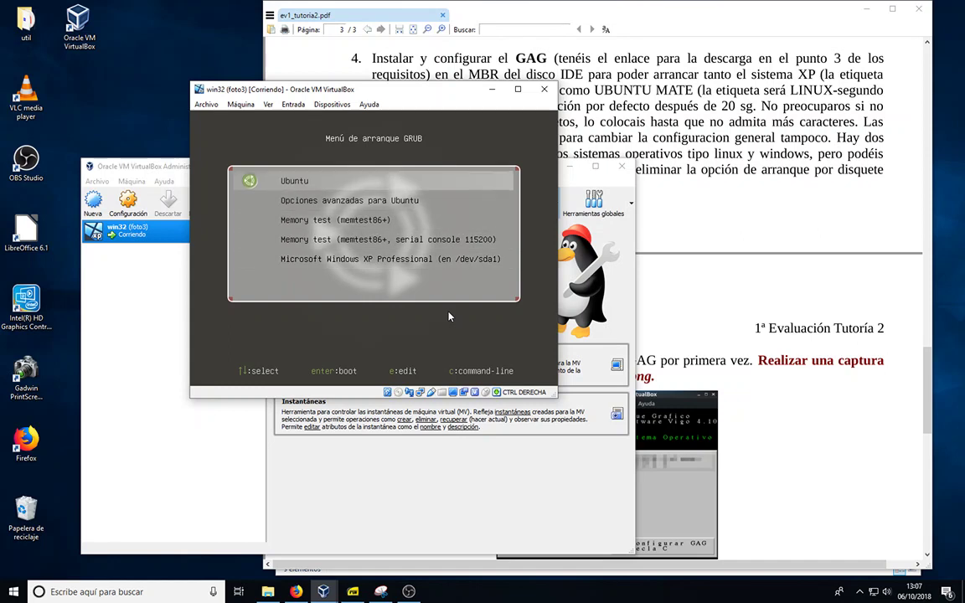
pyautogui.press('Return')
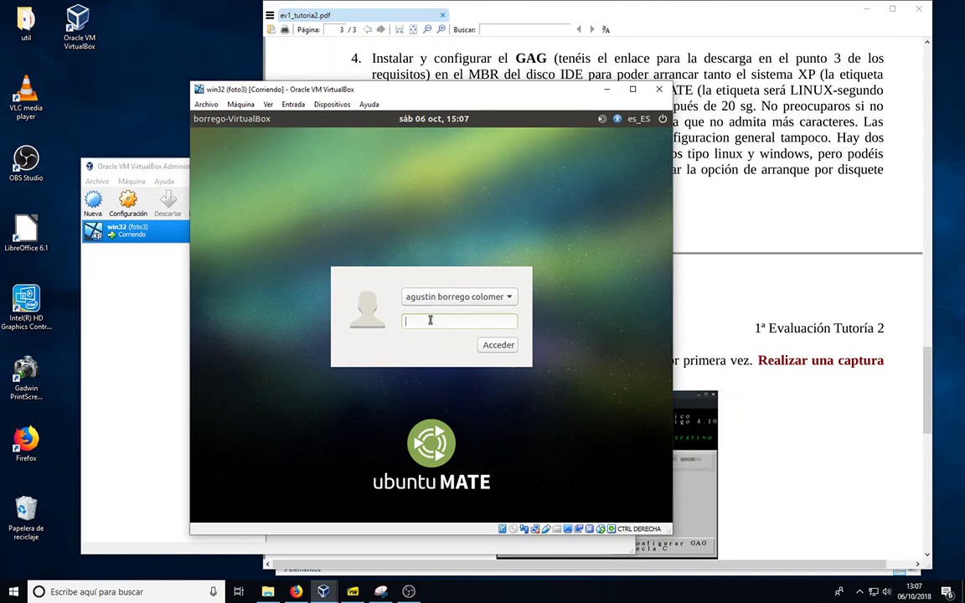
# - Choose the existing user account at the Ubuntu MATE login and enter part of the account password without submitting it
pyautogui.click(514, 299)
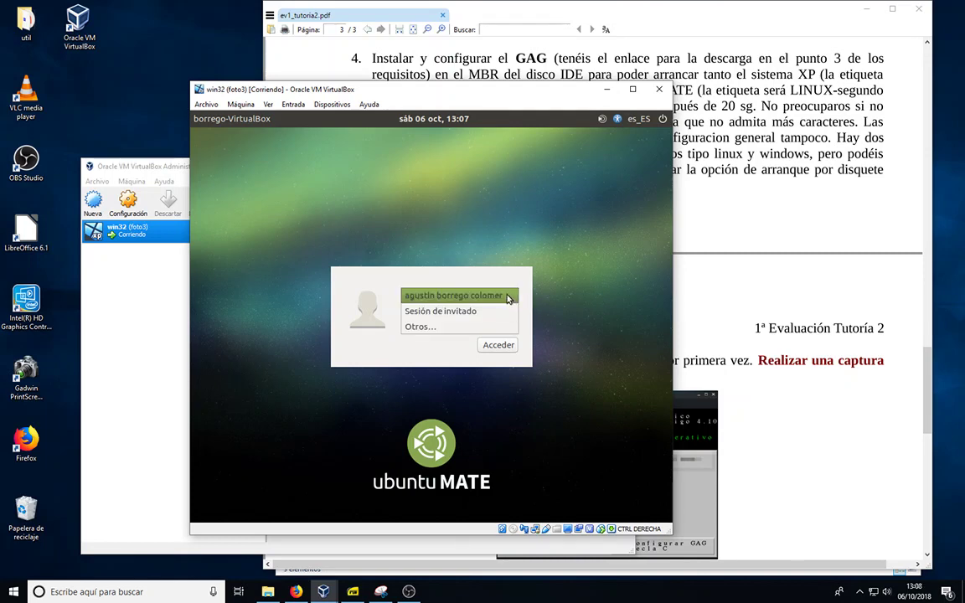
pyautogui.click(506, 297)
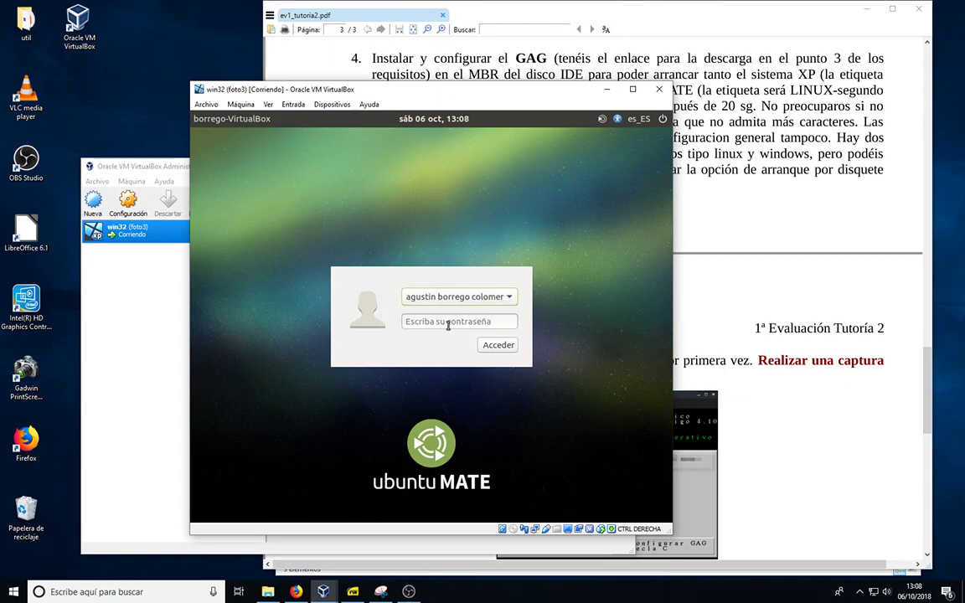
pyautogui.click(449, 323)
pyautogui.write('•••')
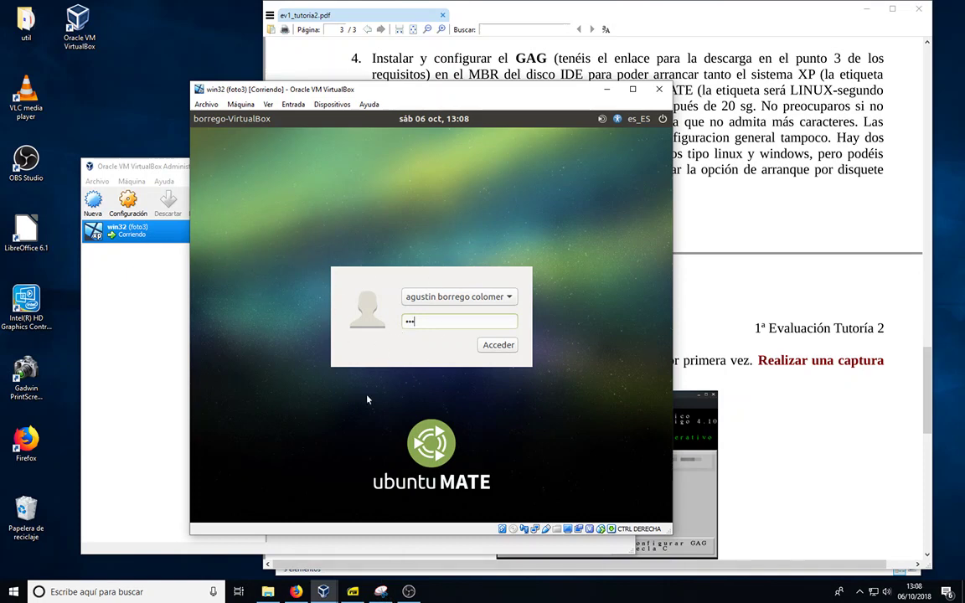
# - Switch to Herramienta Recortes and take a new snip of the virtual machine window including its title bar and login box
pyautogui.click(381, 592)
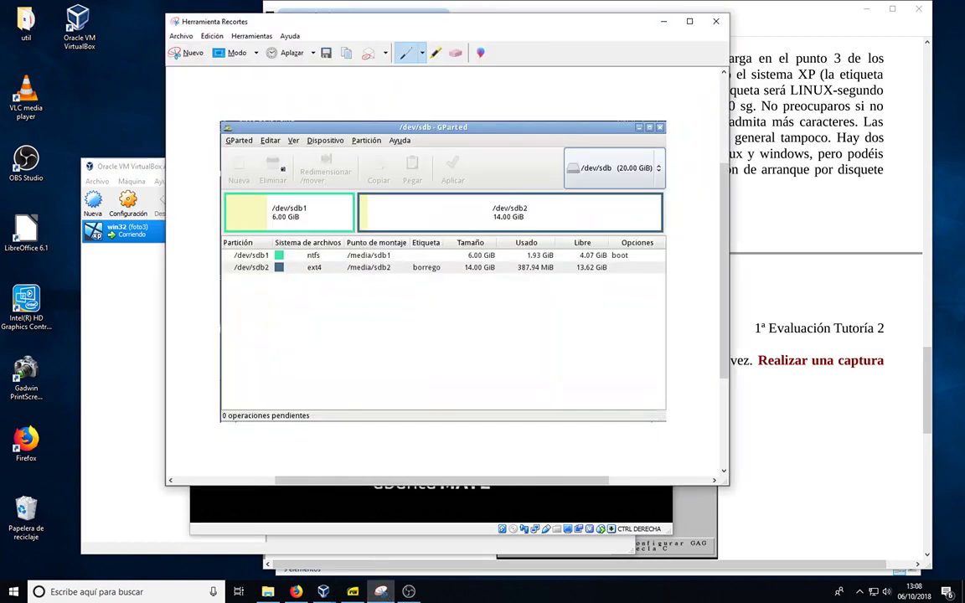
pyautogui.click(189, 57)
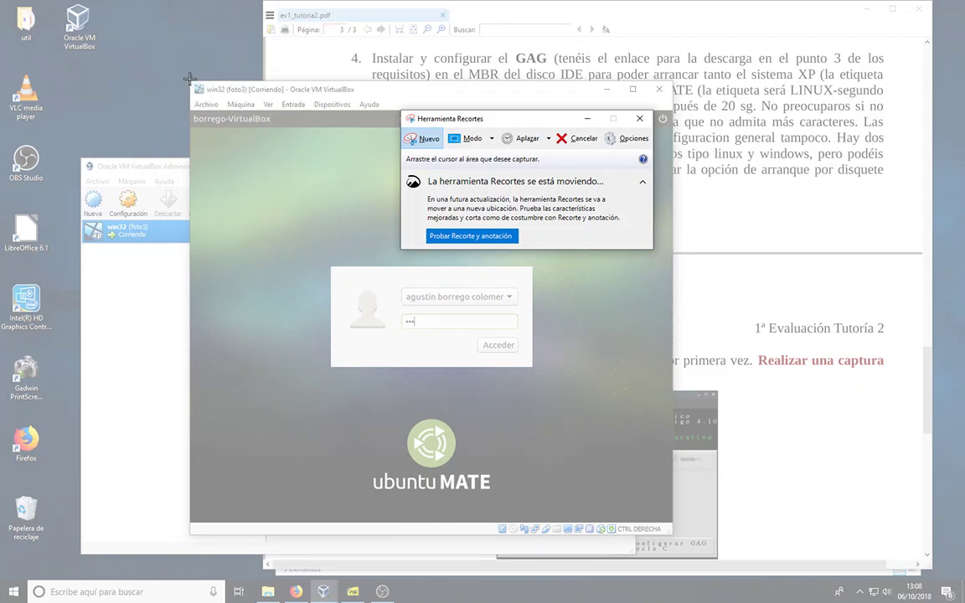
pyautogui.moveTo(190, 78); pyautogui.dragTo(595, 411)
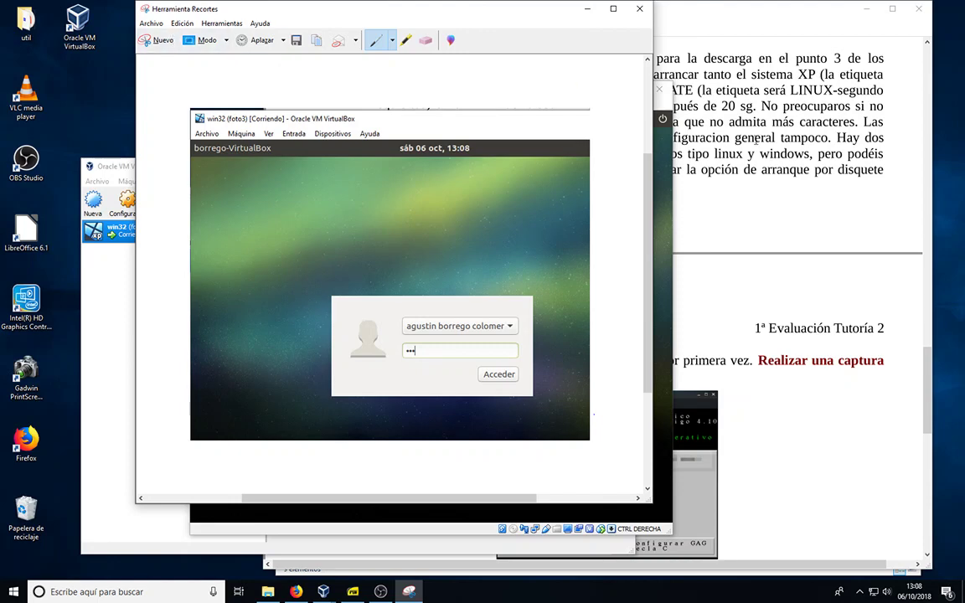
# - Check the required capture name in ev1_tutoria2.pdf, save the snip as a PNG named login in Imágenes, and minimize Herramienta Recortes
pyautogui.click(763, 214)
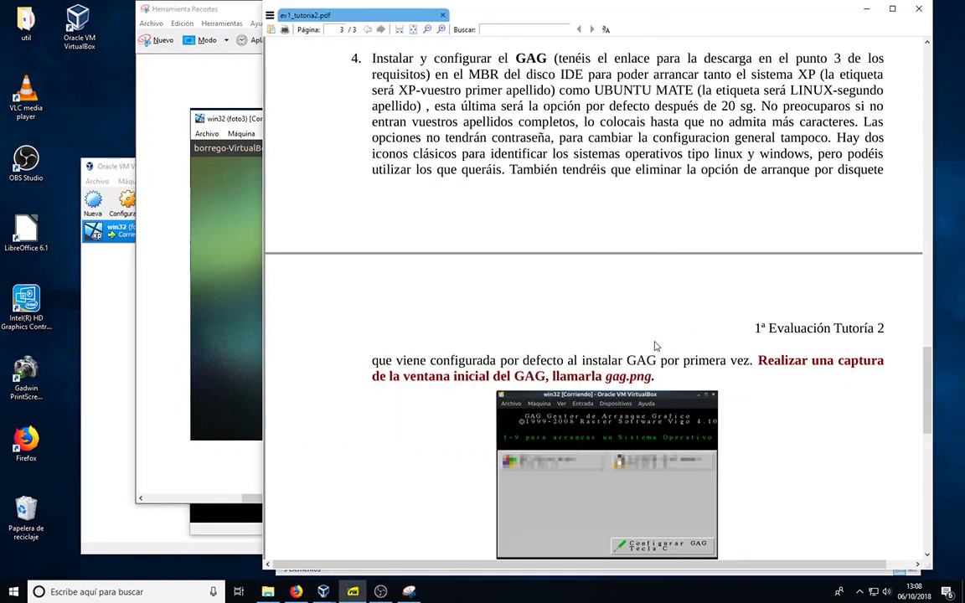
pyautogui.scroll(-2, 551, 306)
pyautogui.scroll(-3, 551, 307)
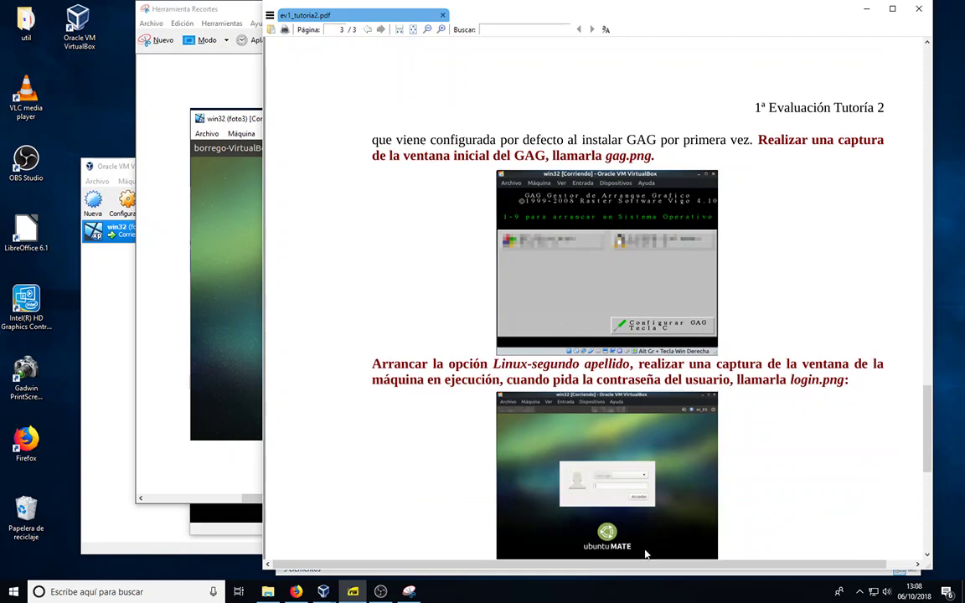
pyautogui.click(373, 536)
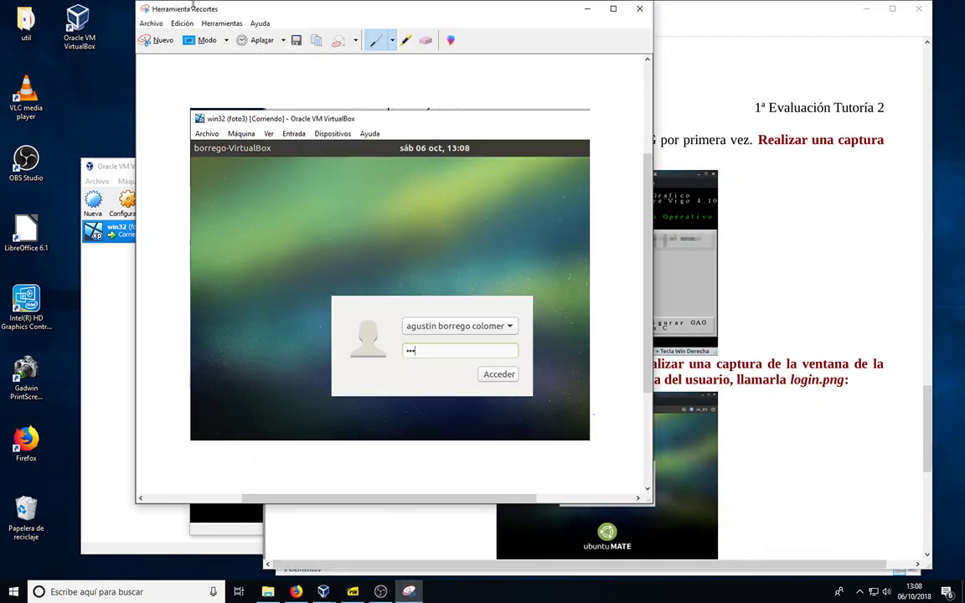
pyautogui.click(151, 23)
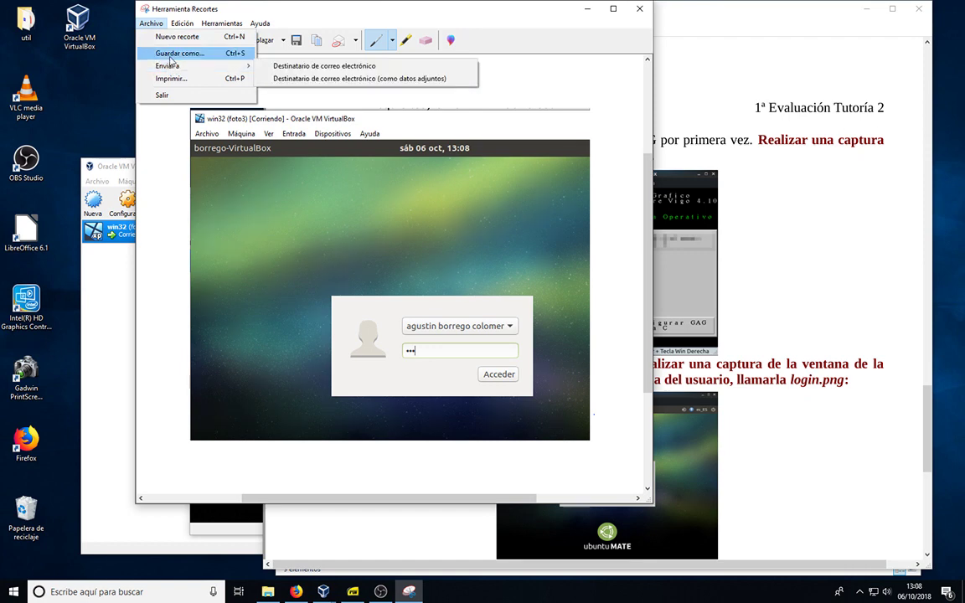
pyautogui.click(172, 53)
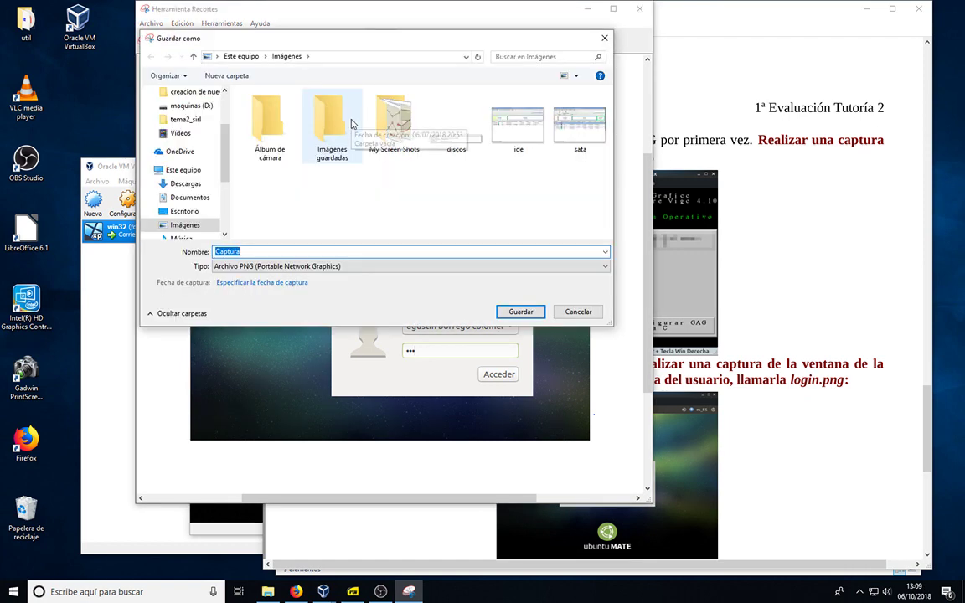
pyautogui.write('login')
pyautogui.press('Return')
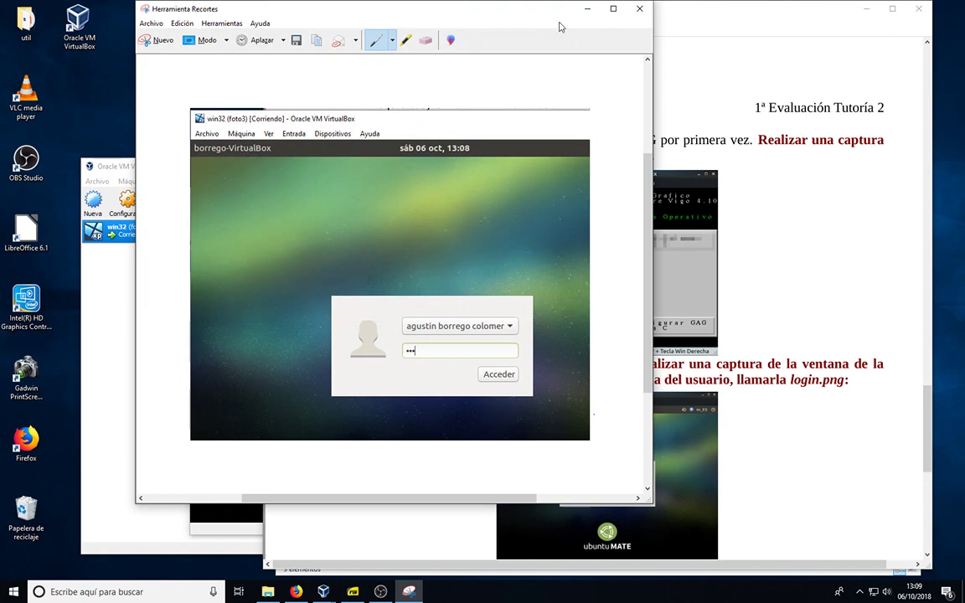
pyautogui.click(586, 10)
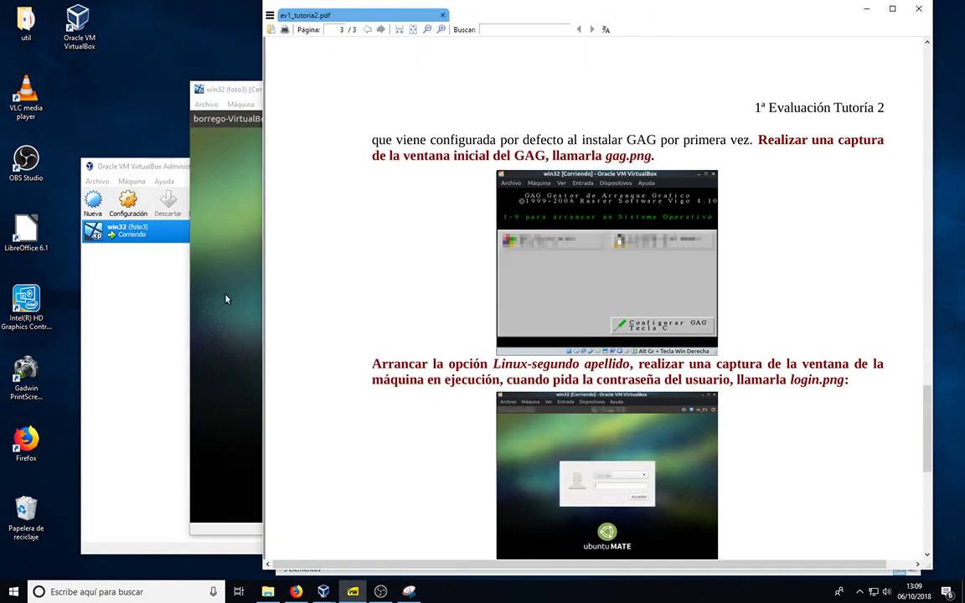
# - Return to the win32 virtual machine, submit the Ubuntu MATE login, and shift the machine's window slightly up and left
pyautogui.click(249, 309)
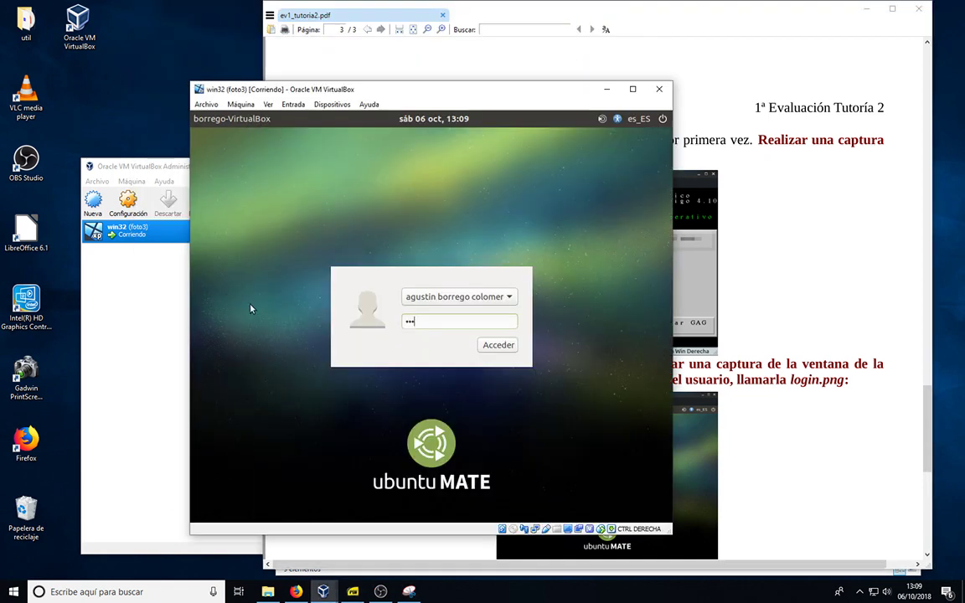
pyautogui.click(493, 348)
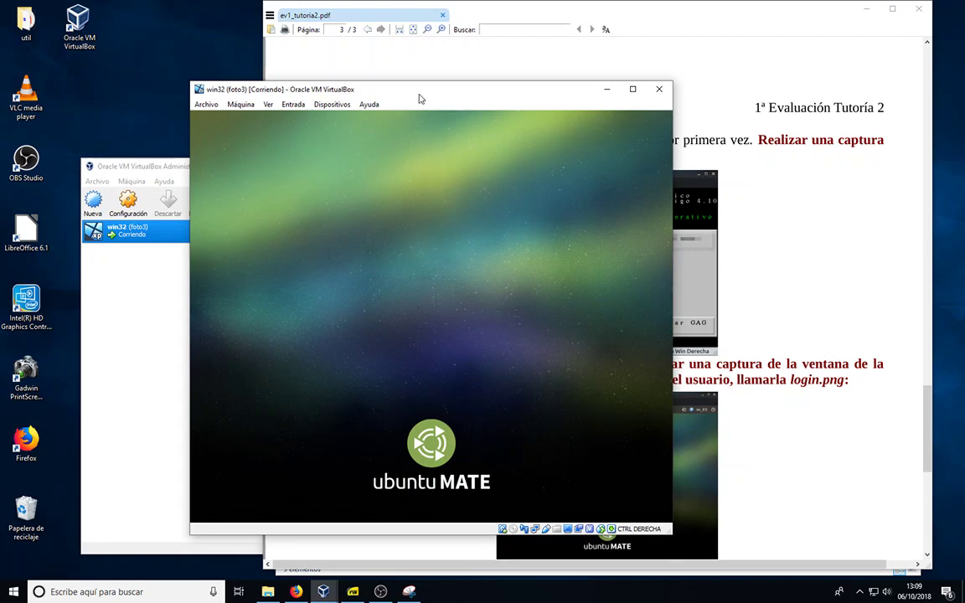
pyautogui.moveTo(422, 93); pyautogui.dragTo(373, 80)
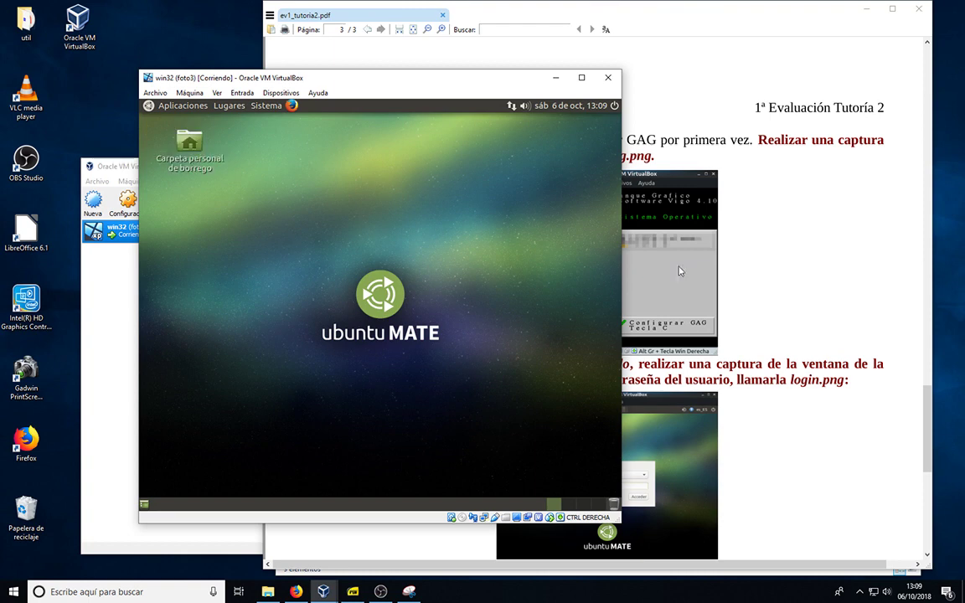
# - Read the terminal instructions in ev1_tutoria2.pdf, open Terminal de MATE in the virtual machine, and close the Welcome window
pyautogui.click(819, 278)
pyautogui.scroll(-5, 818, 278)
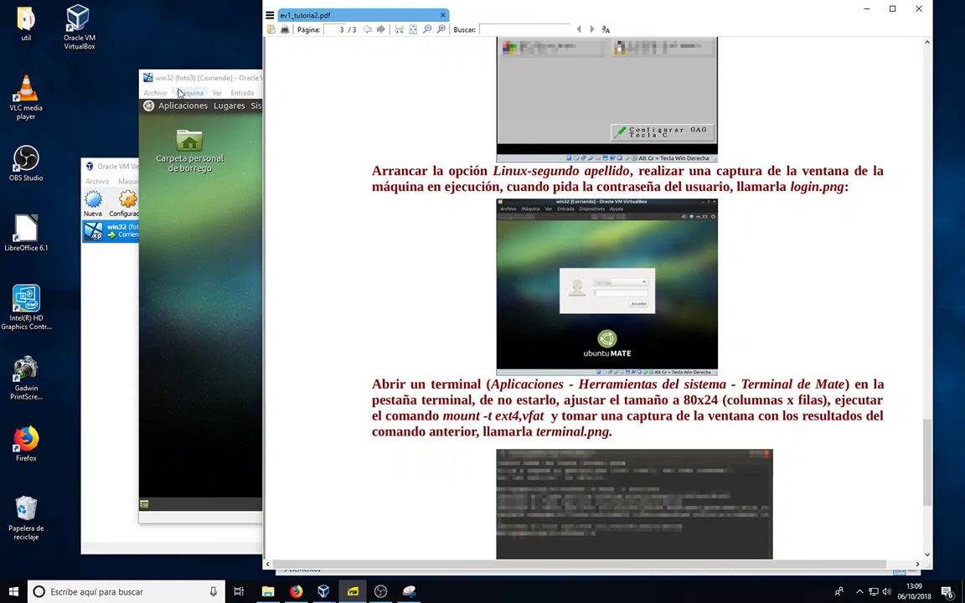
pyautogui.click(176, 80)
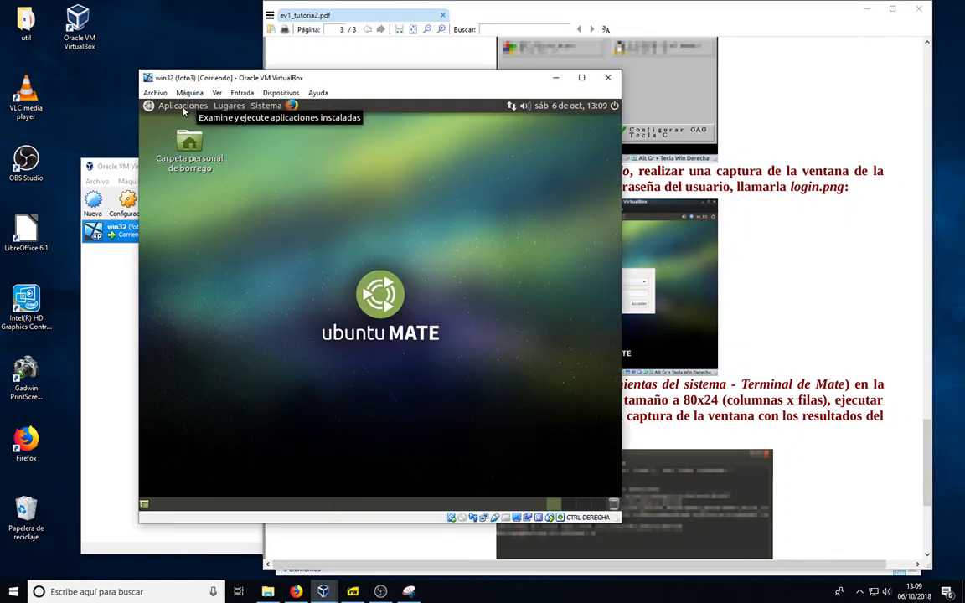
pyautogui.click(172, 105)
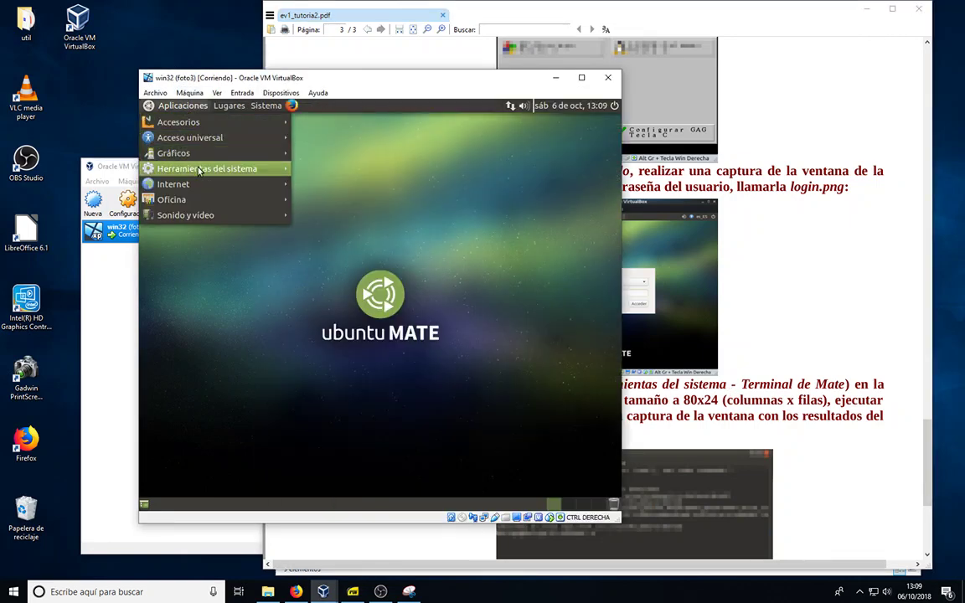
pyautogui.moveTo(192, 168)
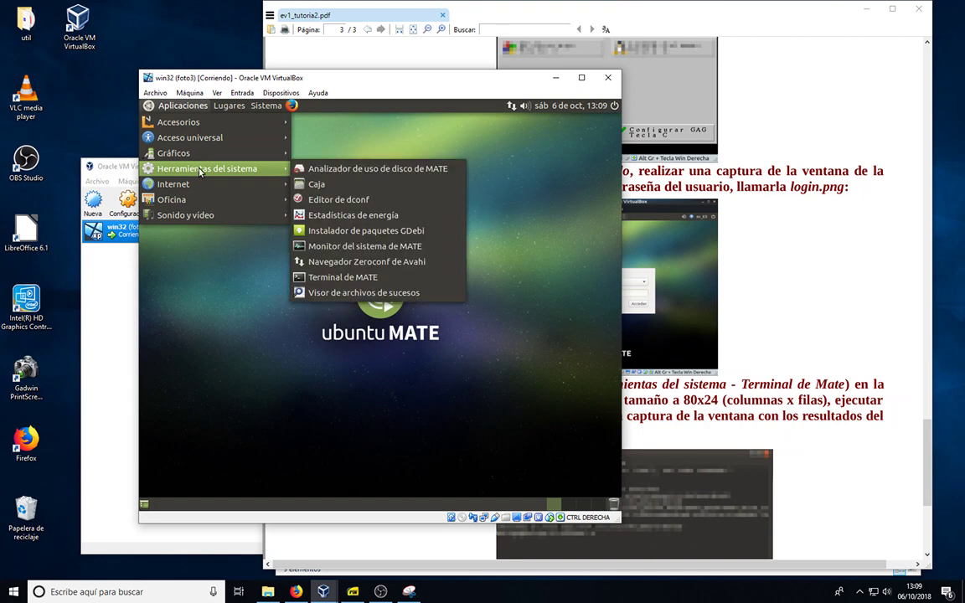
pyautogui.click(339, 277)
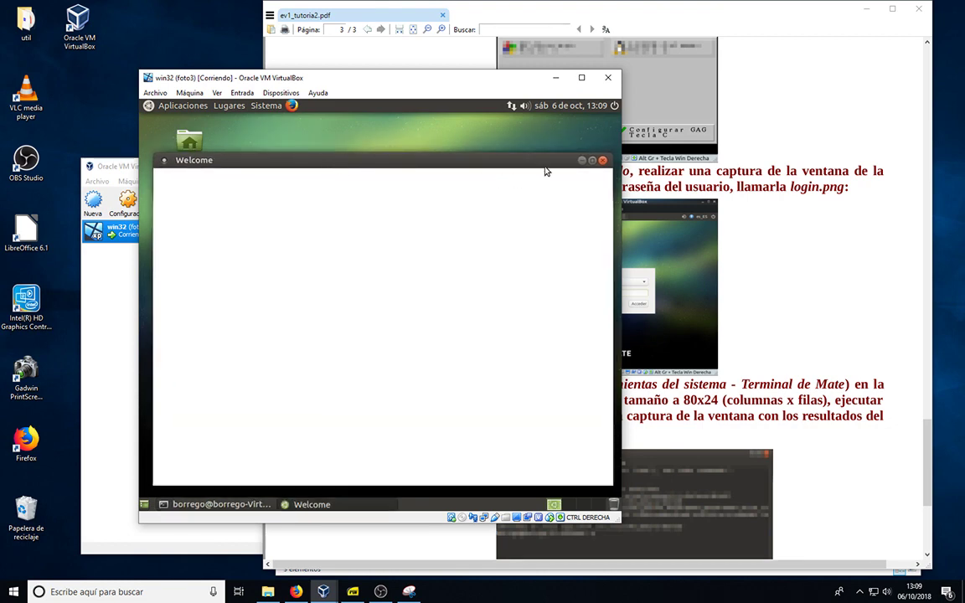
pyautogui.click(601, 161)
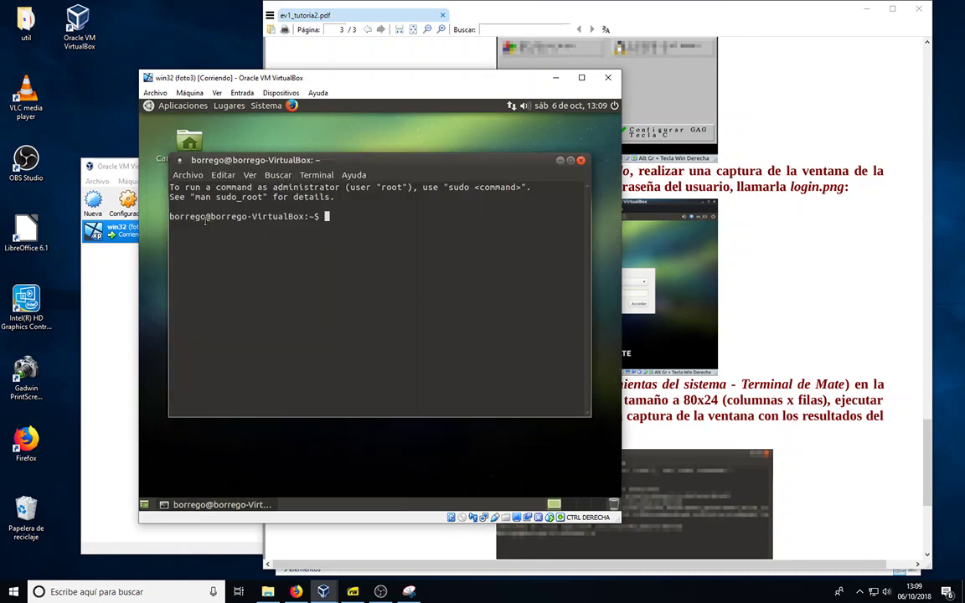
# - Look up the mount command in the PDF instructions and run mount -t ext4,vfat in the terminal
pyautogui.moveTo(207, 216); pyautogui.dragTo(167, 217)
pyautogui.click(335, 217)
pyautogui.click(735, 309)
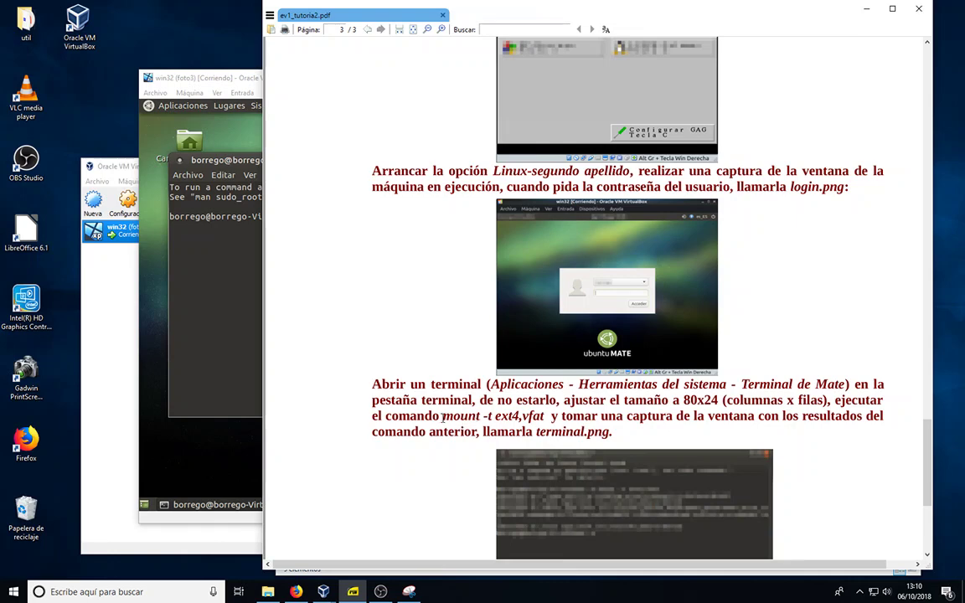
pyautogui.moveTo(442, 416); pyautogui.dragTo(544, 417)
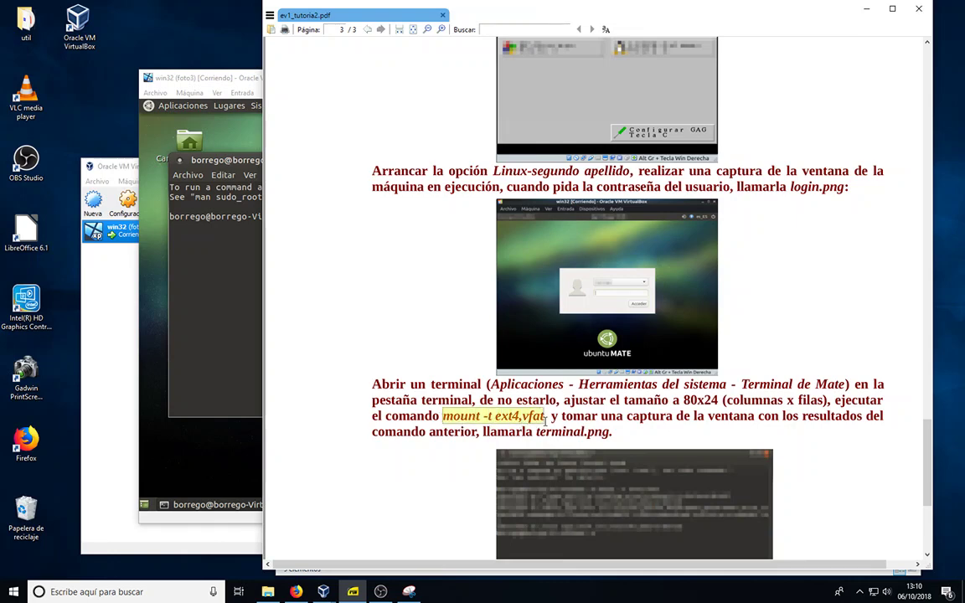
pyautogui.click(232, 243)
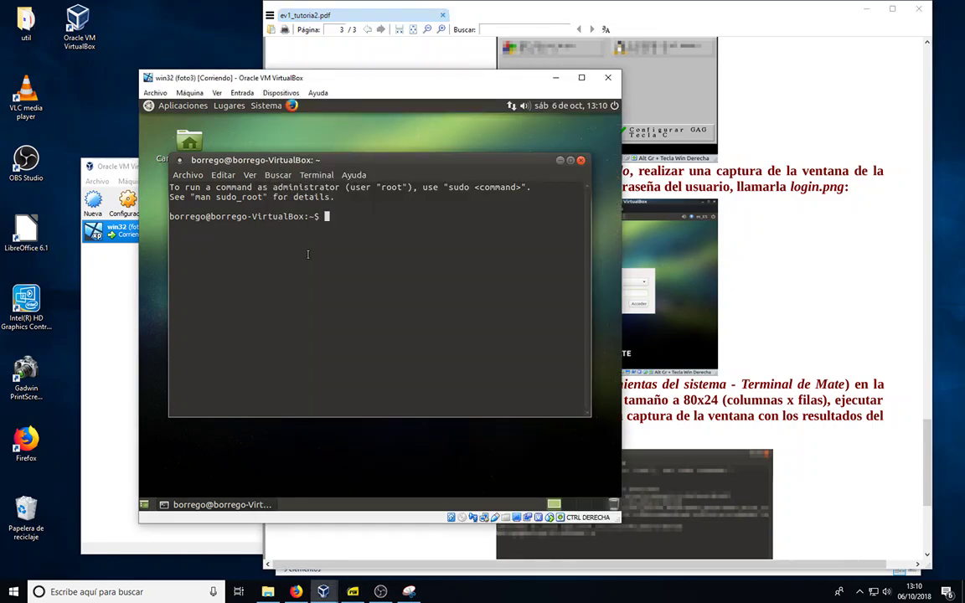
pyautogui.write('mount -t ext4,vfat')
pyautogui.press('Return')
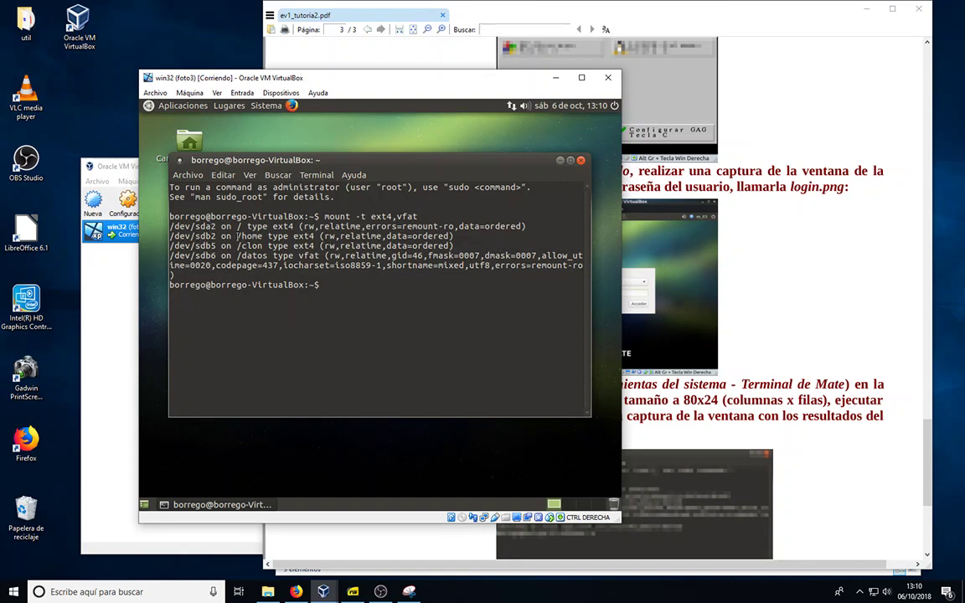
# - Examine the /home, /clon and /datos mount points in the terminal's mount output
pyautogui.moveTo(238, 237); pyautogui.dragTo(265, 238)
pyautogui.moveTo(237, 246); pyautogui.dragTo(262, 246)
pyautogui.moveTo(237, 256); pyautogui.dragTo(272, 256)
pyautogui.click(293, 257)
# - Switch to Herramienta Recortes and take a new snip of the whole terminal window with the mount output
pyautogui.click(409, 591)
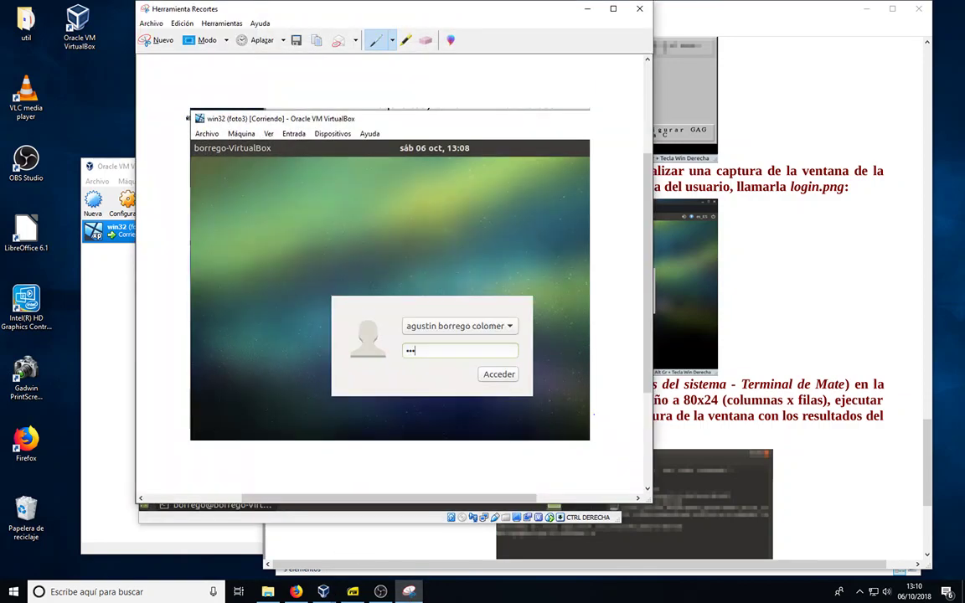
pyautogui.click(158, 41)
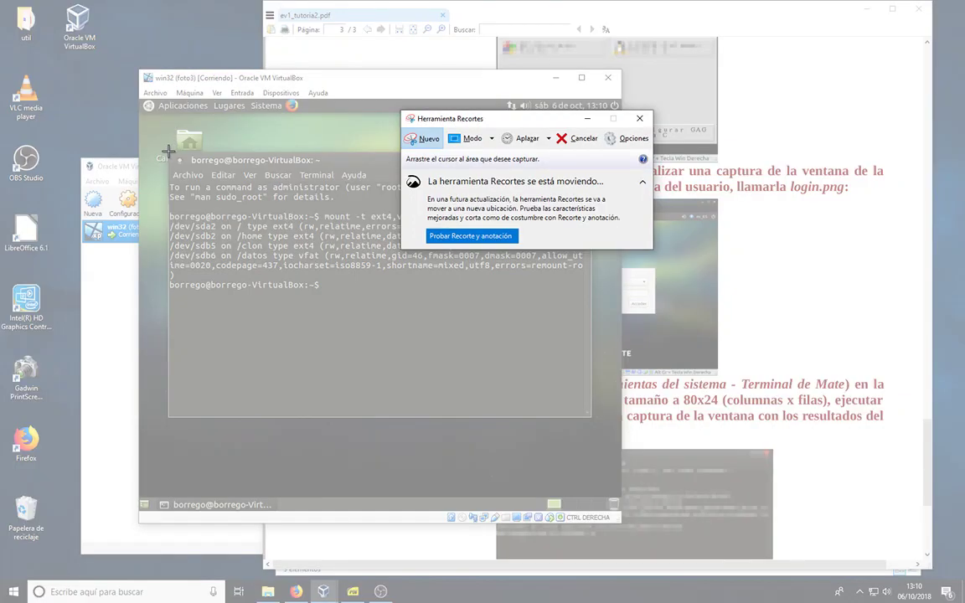
pyautogui.moveTo(168, 152); pyautogui.dragTo(592, 415)
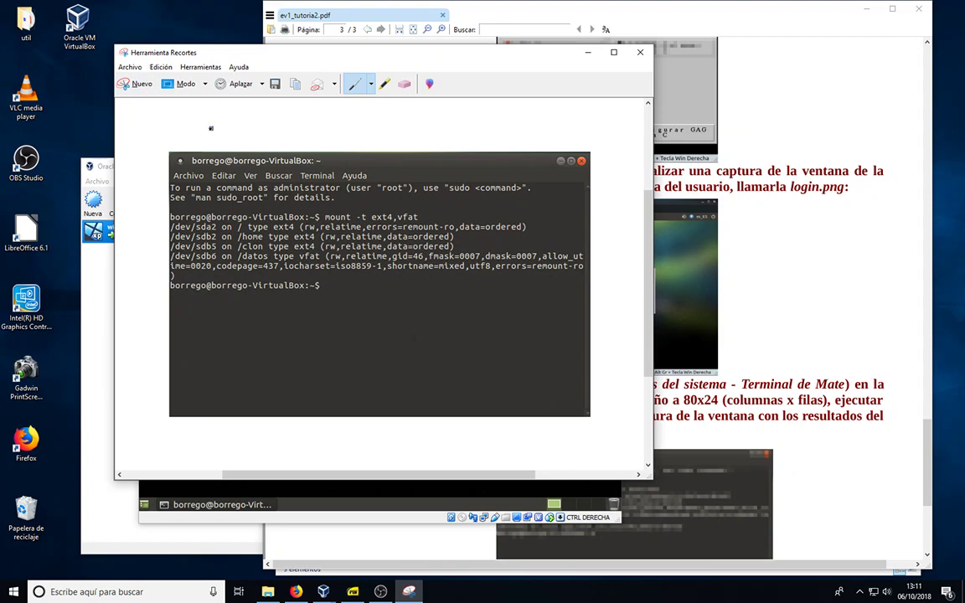
# - Save the terminal snip in Imágenes as a PNG named terminal, checking the required file name in ev1_tutoria2.pdf
pyautogui.click(130, 67)
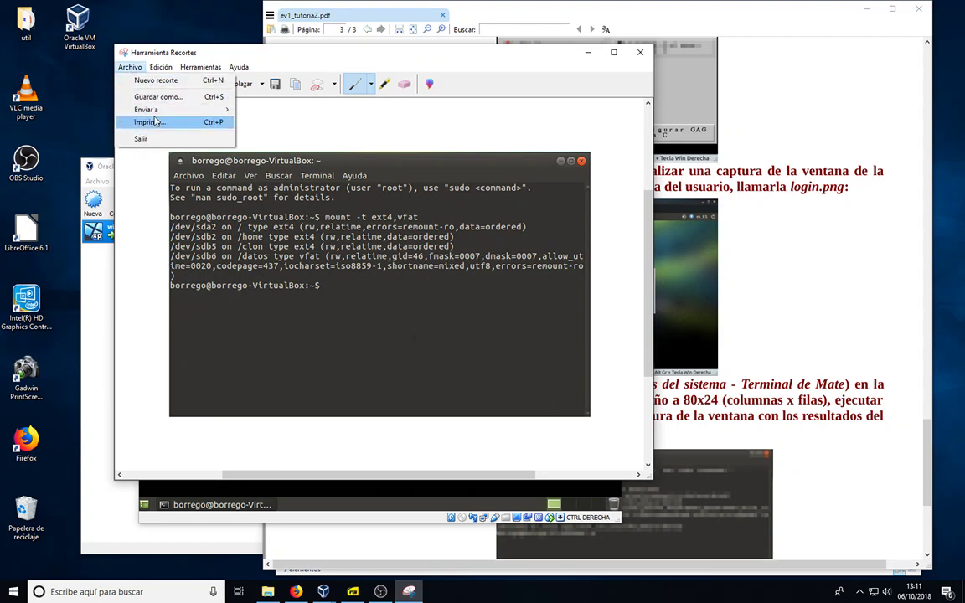
pyautogui.click(138, 96)
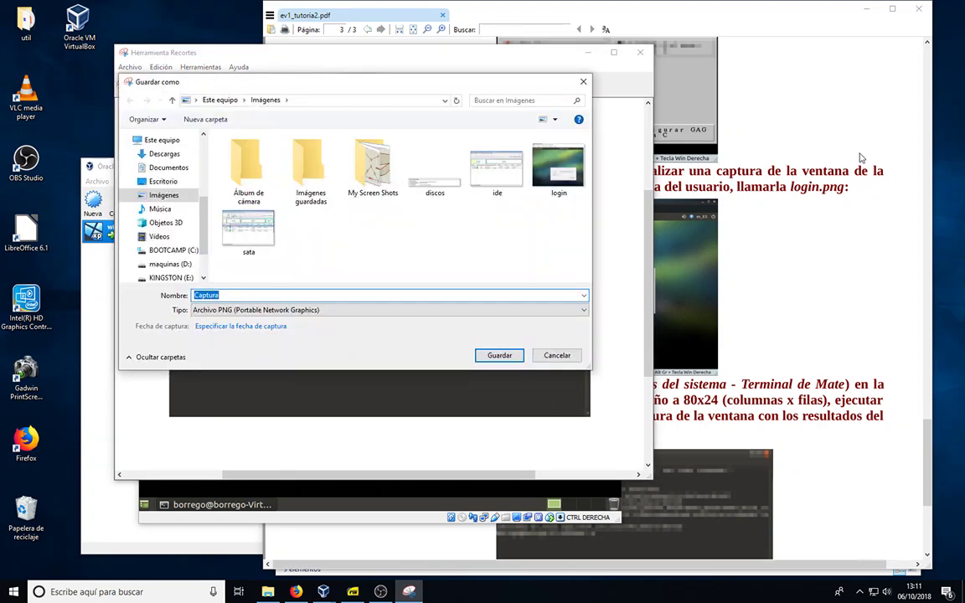
pyautogui.click(860, 155)
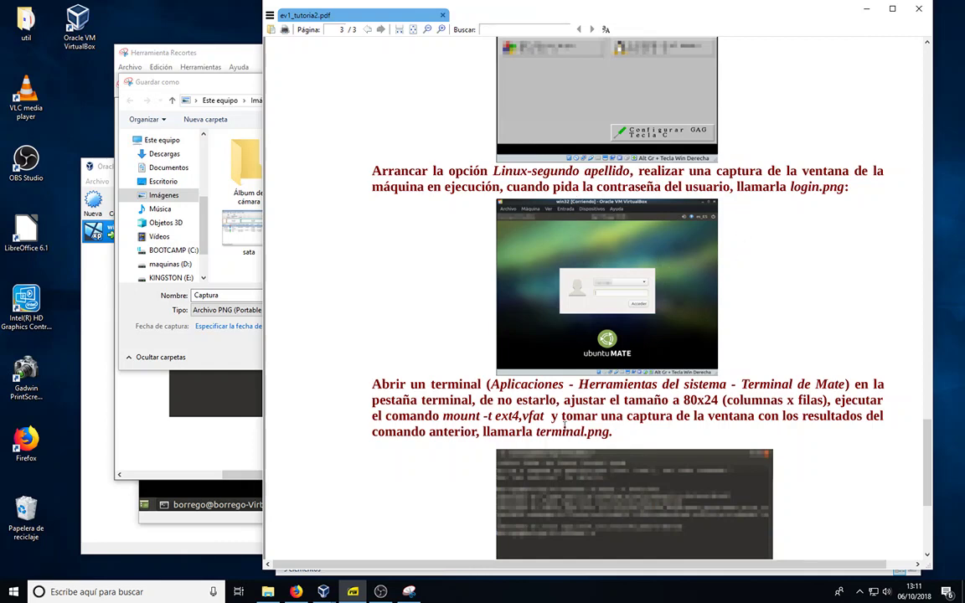
pyautogui.click(229, 297)
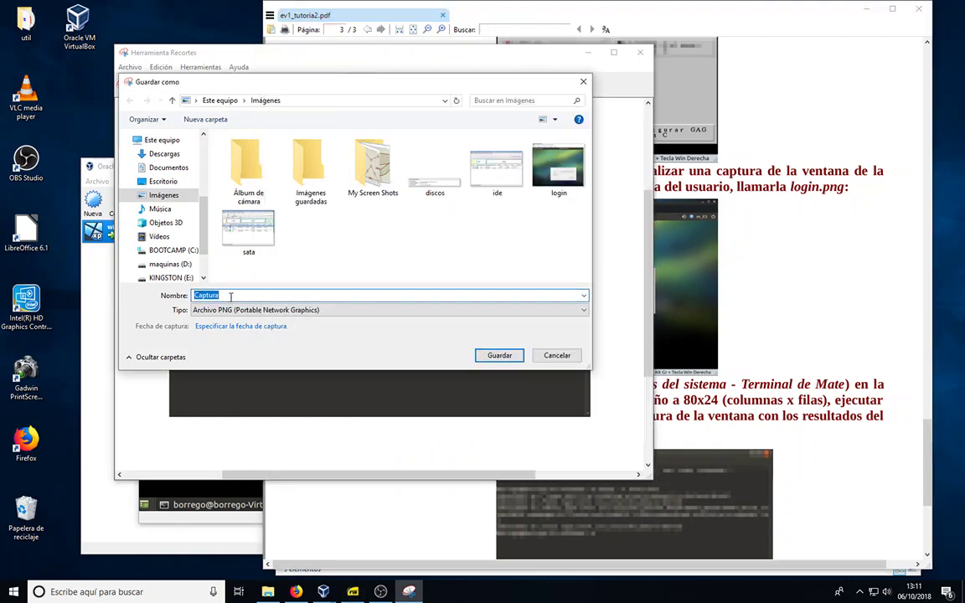
pyautogui.write('terminal')
pyautogui.press('Return')
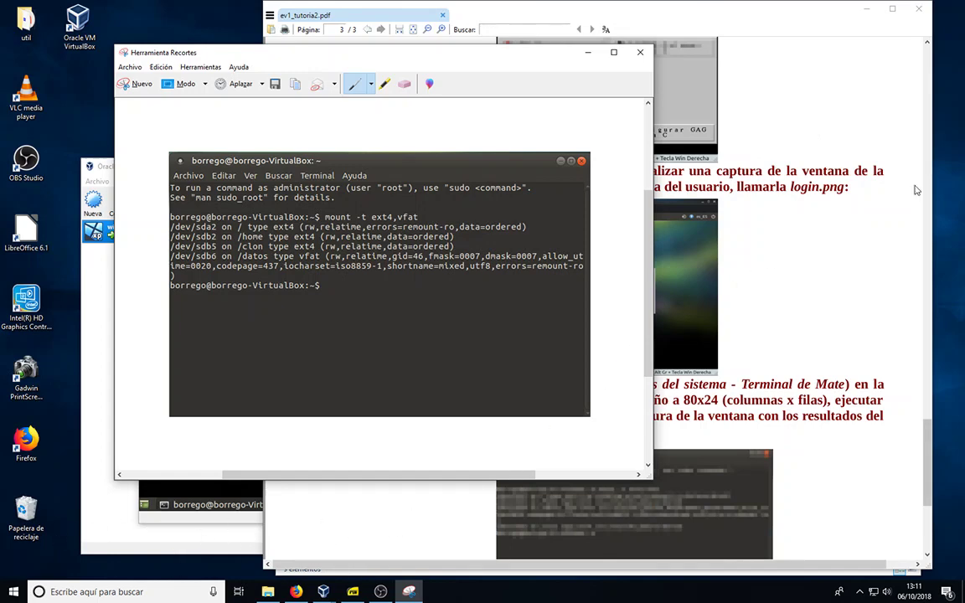
# - Consult the gag.png capture instruction in the PDF, minimize Herramienta Recortes, and shut down Ubuntu MATE in the win32 virtual machine
pyautogui.click(751, 220)
pyautogui.scroll(4, 652, 280)
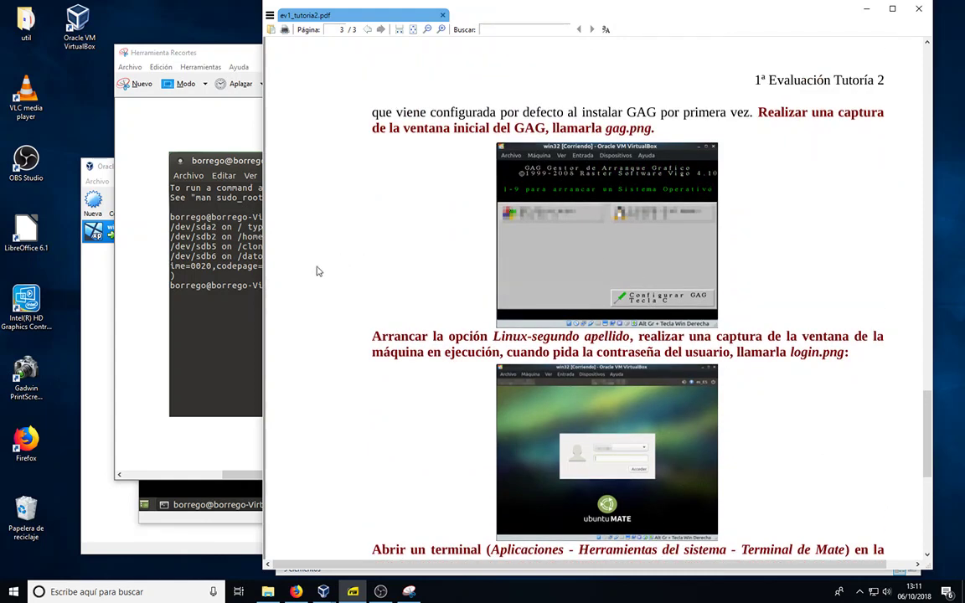
pyautogui.click(167, 121)
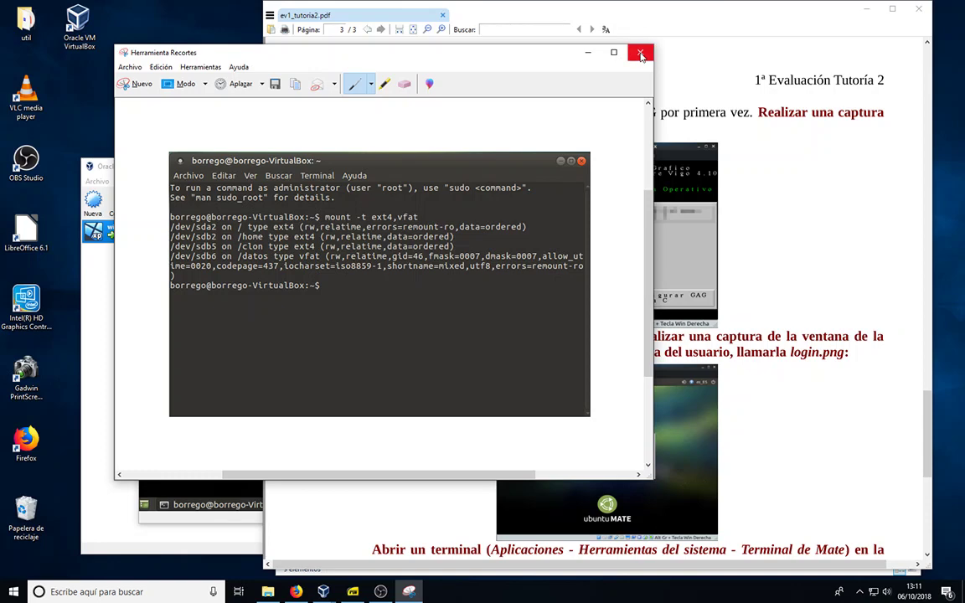
pyautogui.click(587, 52)
pyautogui.click(252, 417)
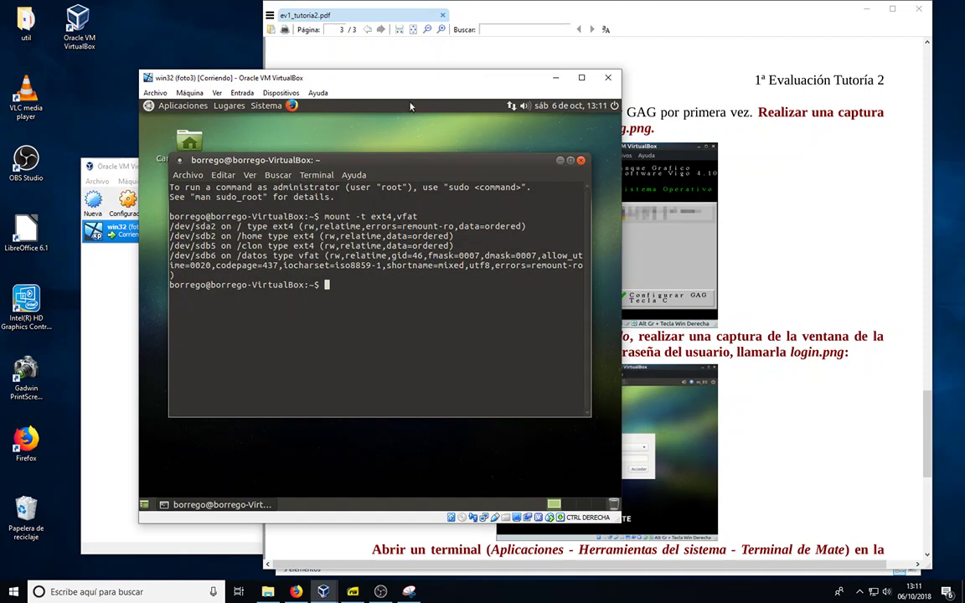
pyautogui.click(614, 107)
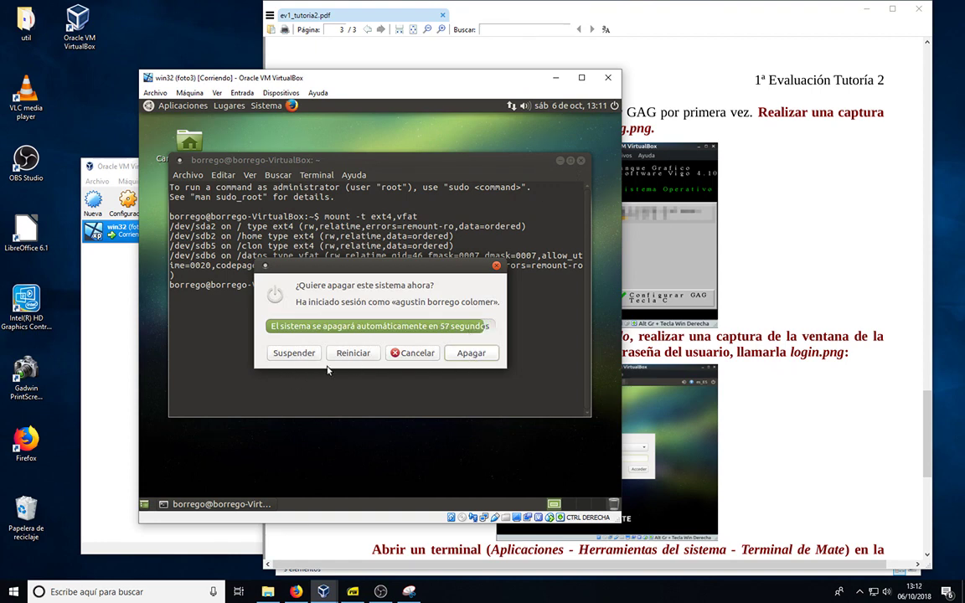
pyautogui.click(471, 353)
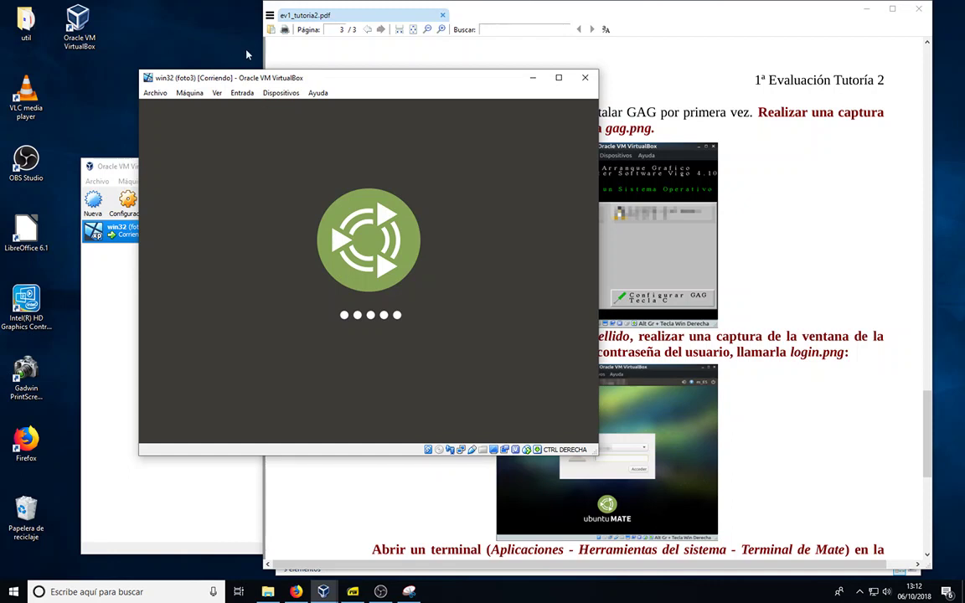
# - Check the win32 machine's shutdown state in VirtualBox Administrador and view its closing options without applying any
pyautogui.moveTo(257, 78); pyautogui.dragTo(392, 80)
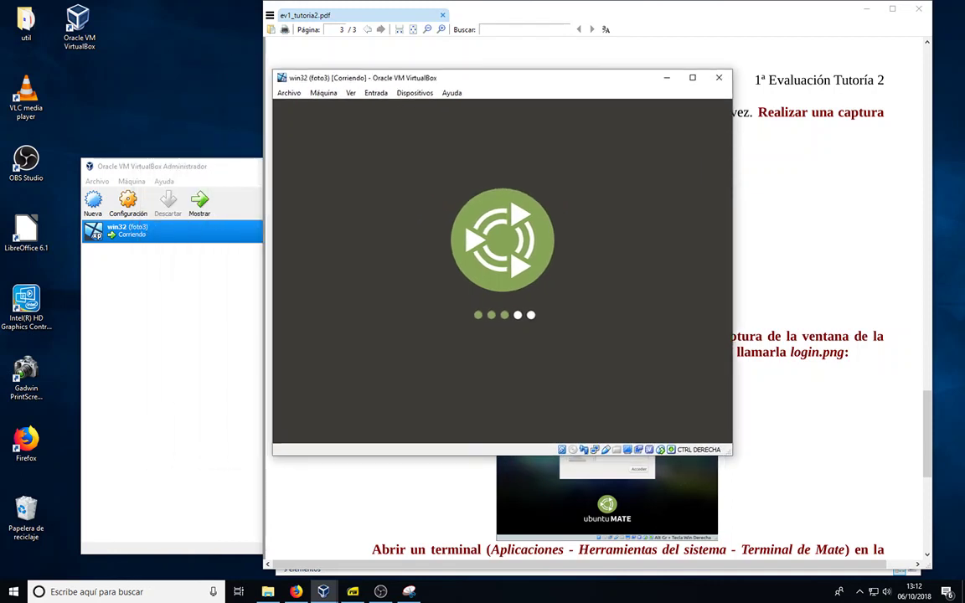
pyautogui.click(233, 171)
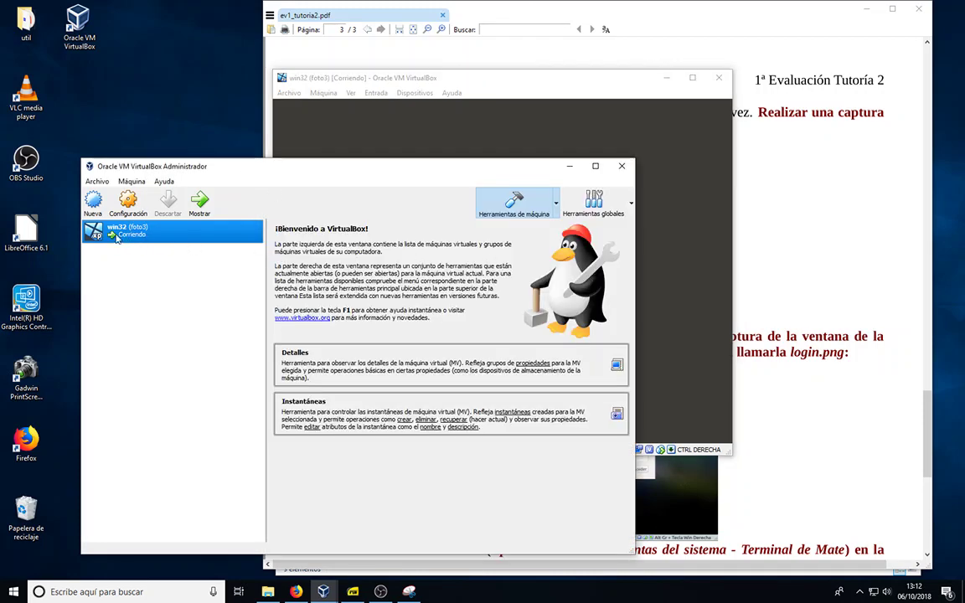
pyautogui.click(320, 78)
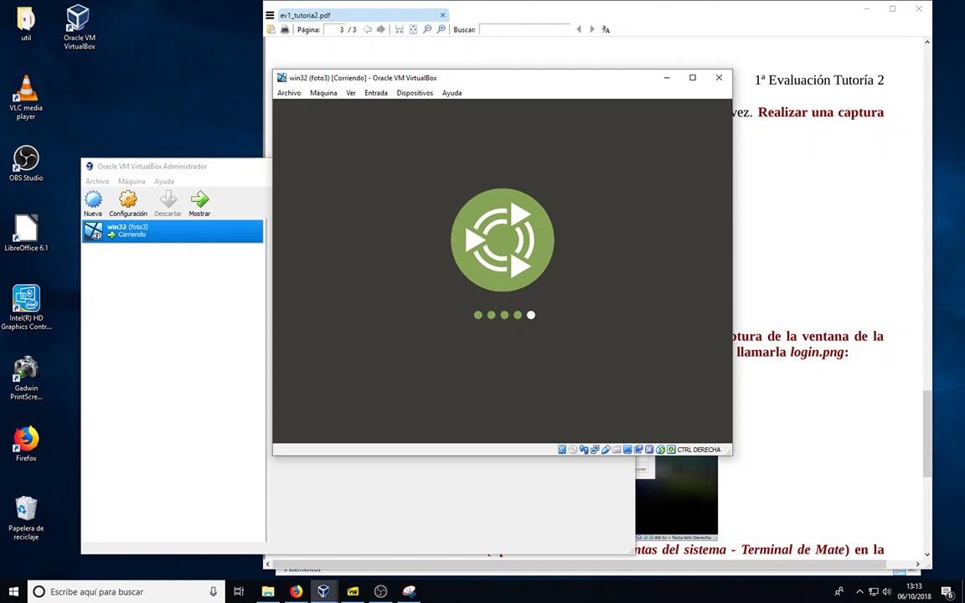
pyautogui.click(720, 77)
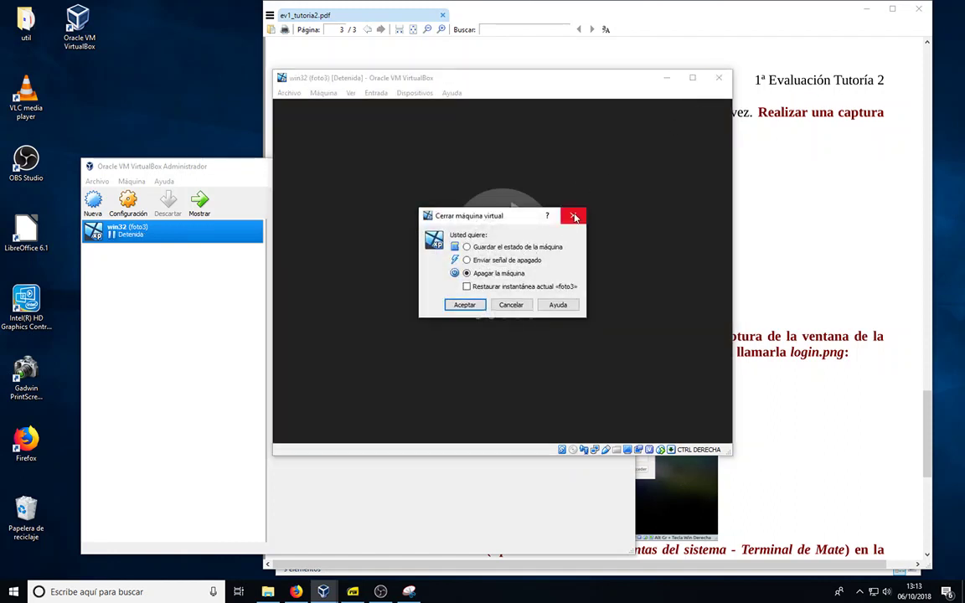
pyautogui.click(574, 217)
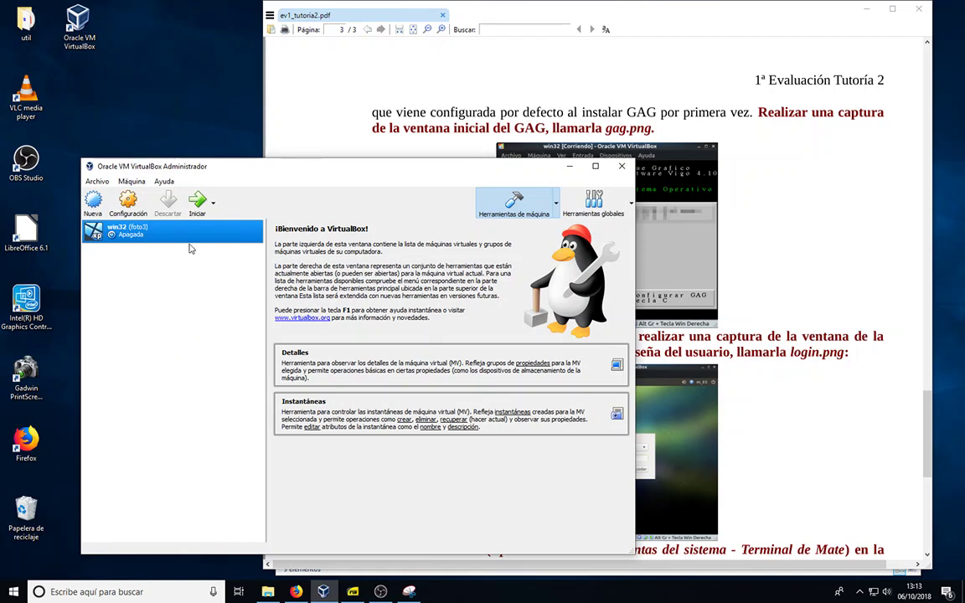
# - Start the win32 machine up to the GAG boot menu and capture its window in Herramienta Recortes using Recorte de ventana
pyautogui.click(195, 206)
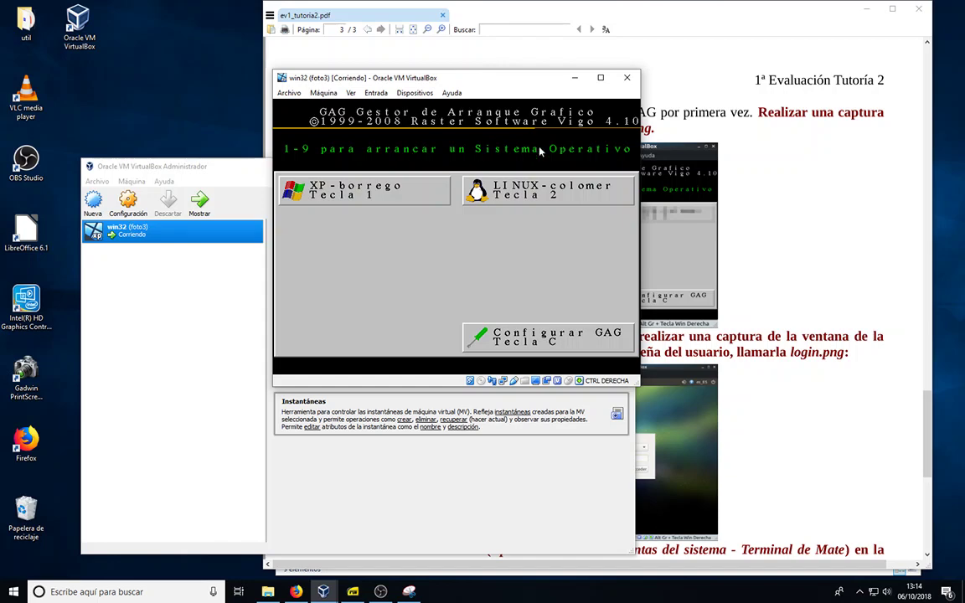
pyautogui.click(519, 278)
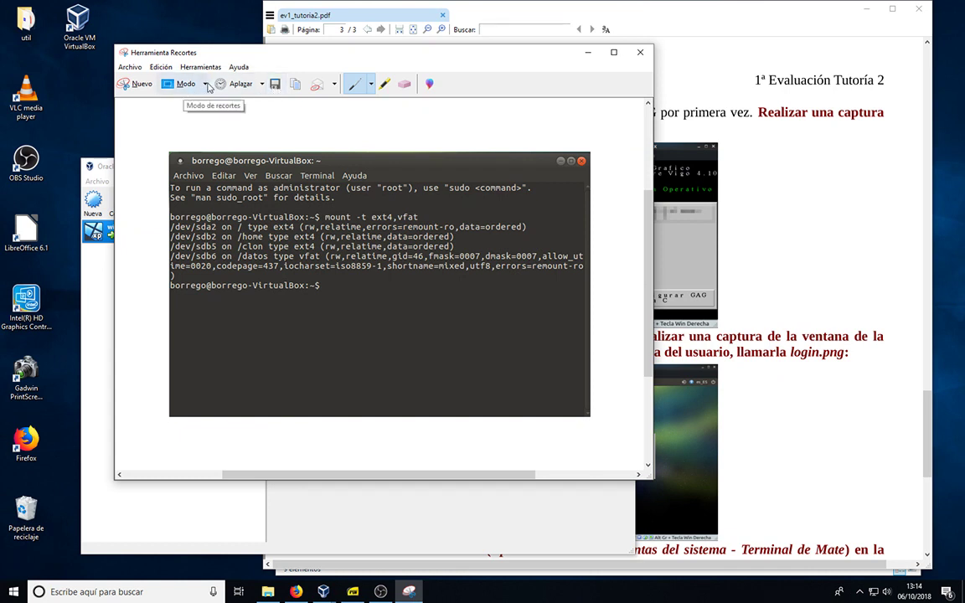
pyautogui.click(205, 84)
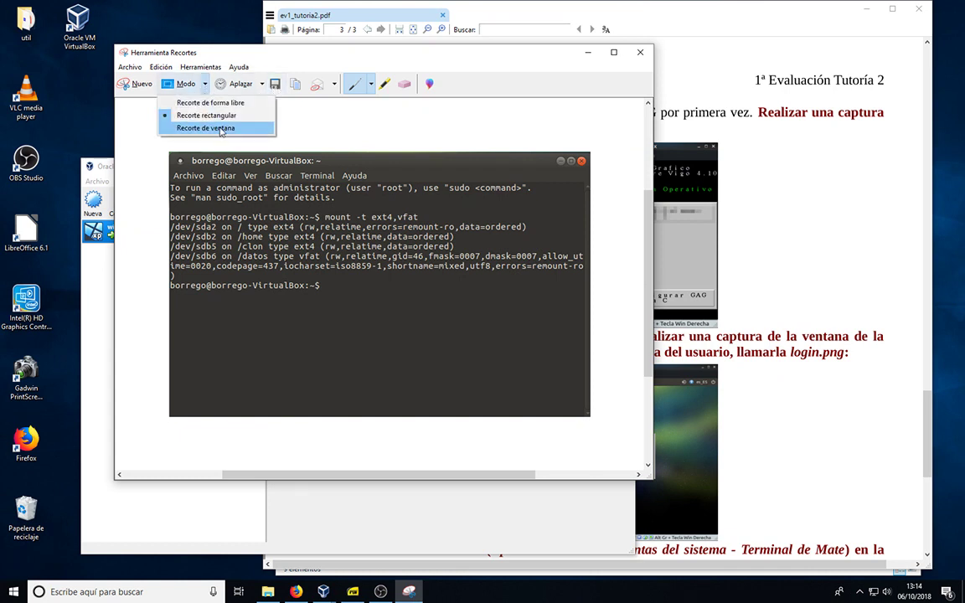
pyautogui.click(201, 128)
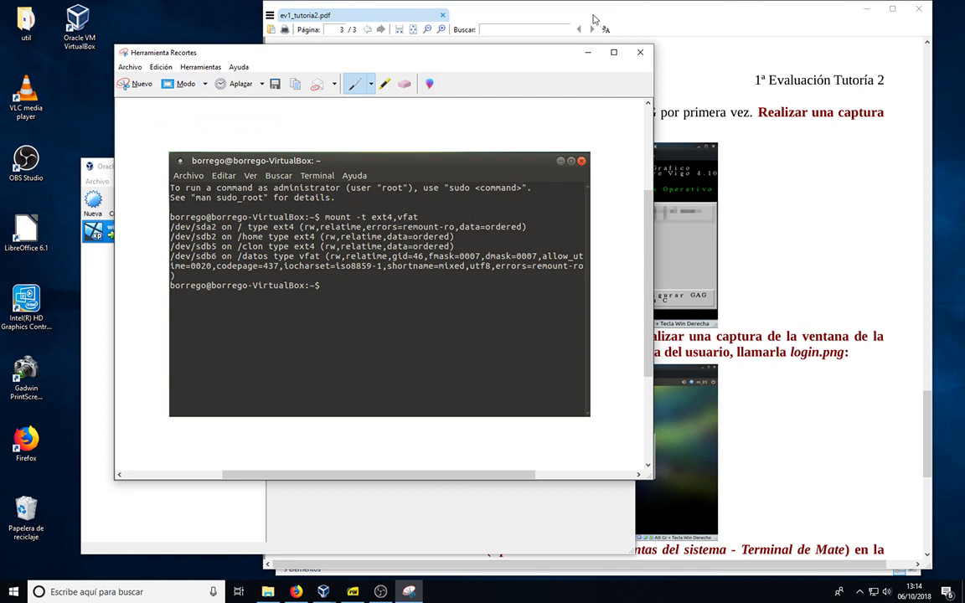
pyautogui.moveTo(423, 52); pyautogui.dragTo(491, 91)
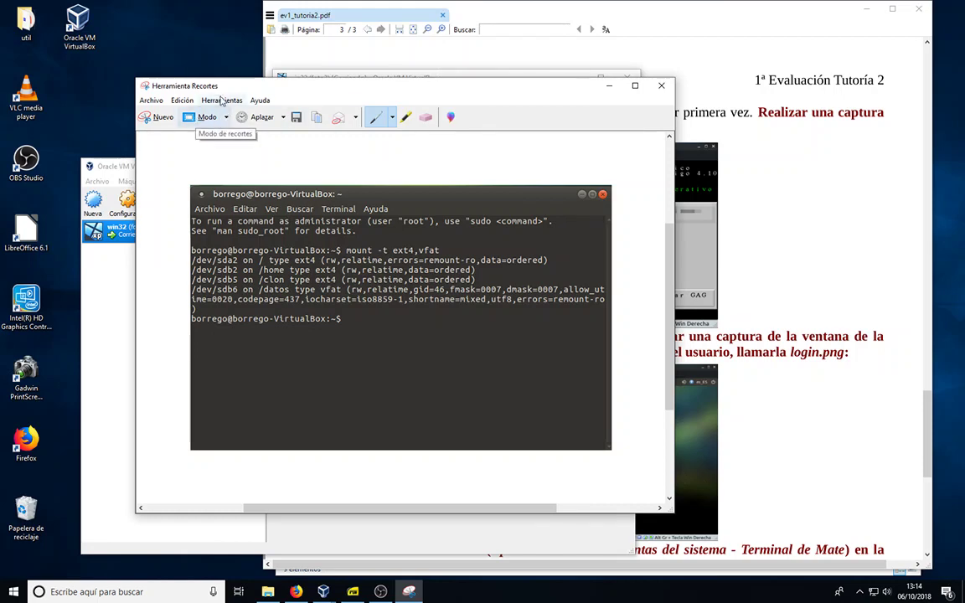
pyautogui.moveTo(207, 84); pyautogui.dragTo(394, 214)
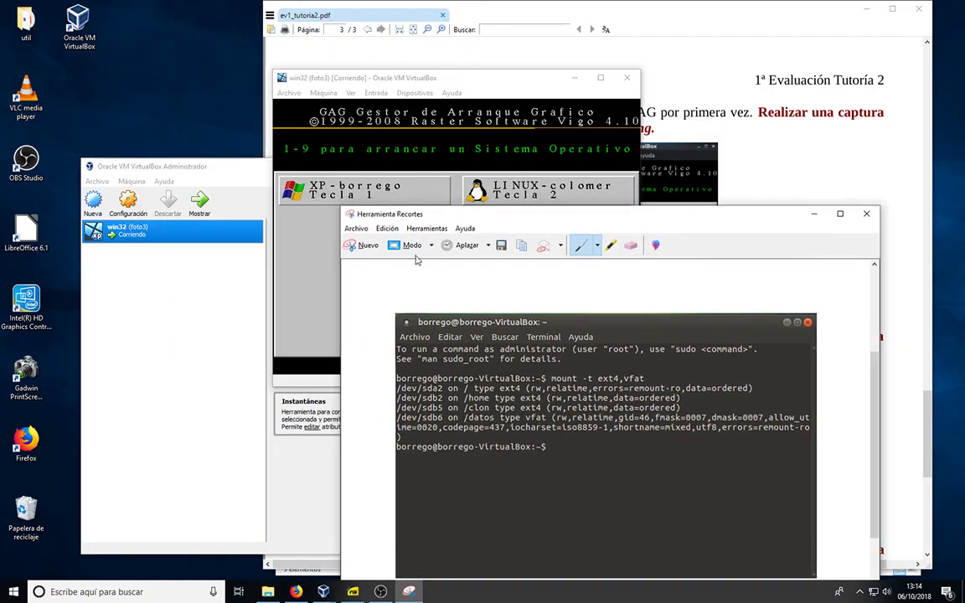
pyautogui.click(366, 243)
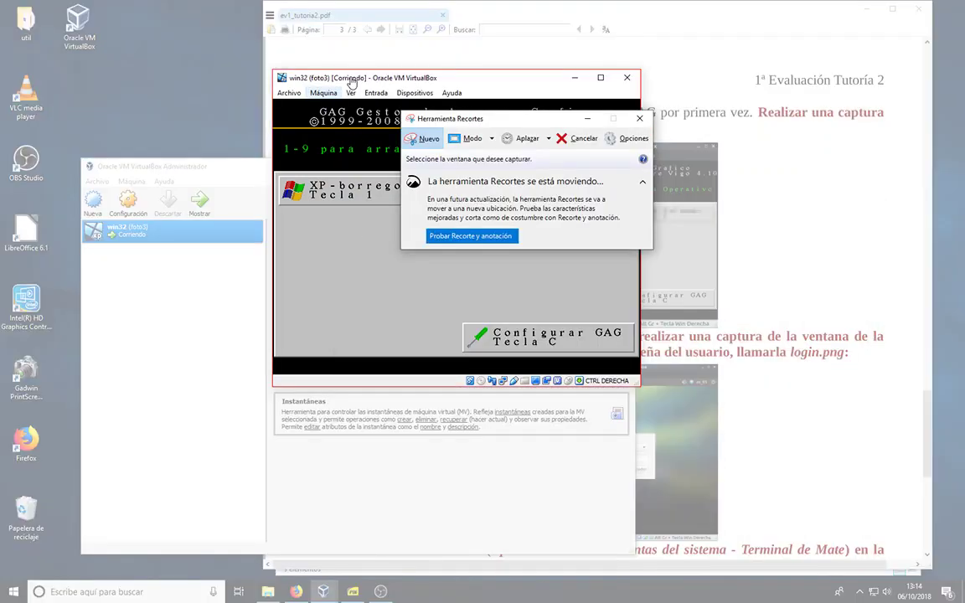
pyautogui.click(351, 81)
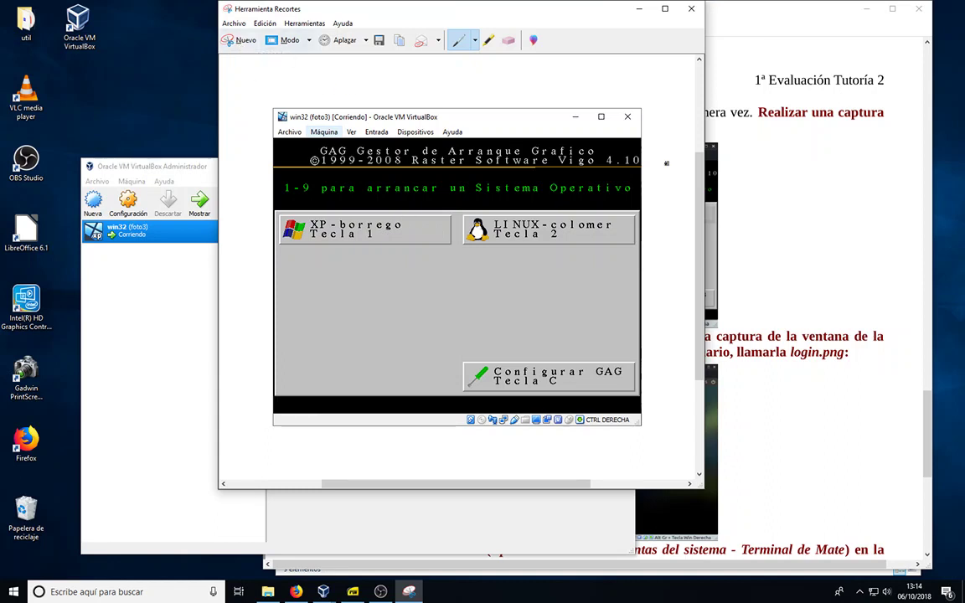
# - Check the required capture name in the PDF and save the GAG window snip in Imágenes as a PNG named gag
pyautogui.click(754, 193)
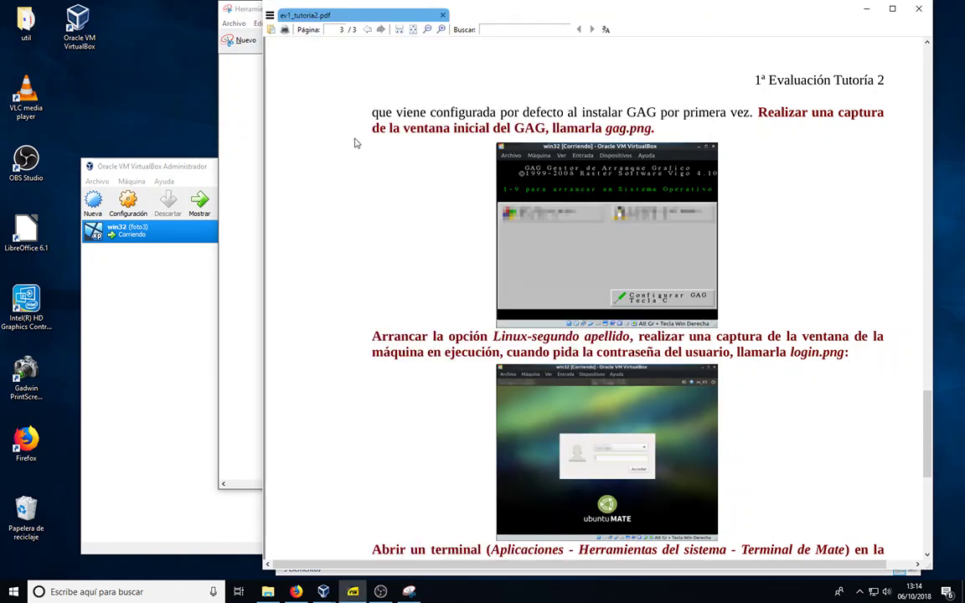
pyautogui.click(229, 94)
pyautogui.click(235, 23)
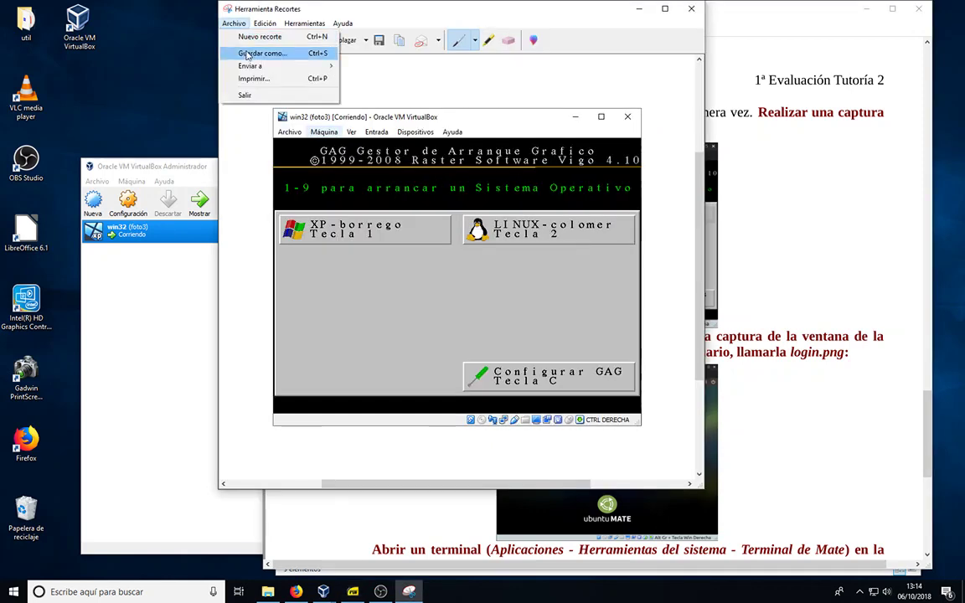
pyautogui.click(254, 54)
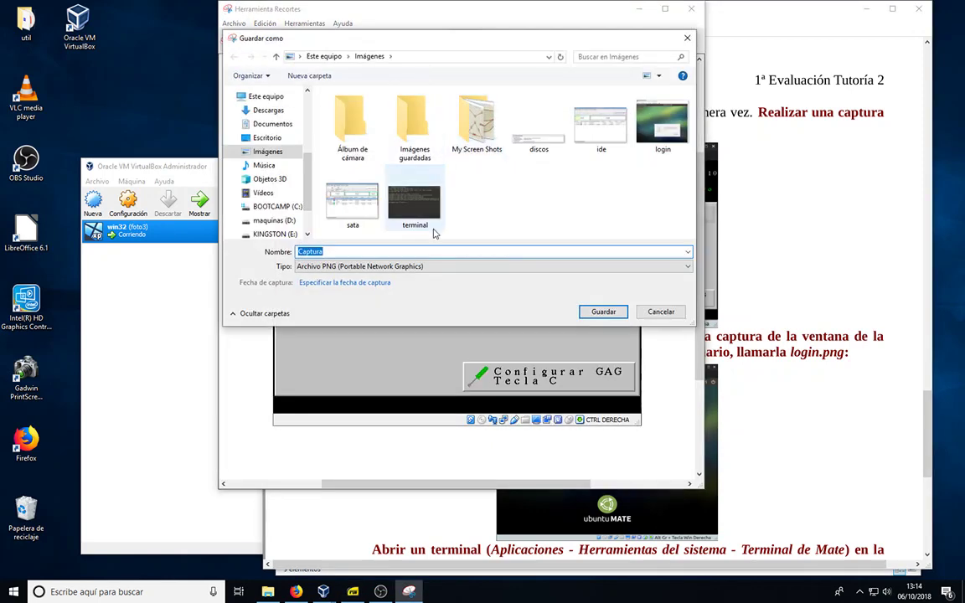
pyautogui.write('gag')
pyautogui.press('Return')
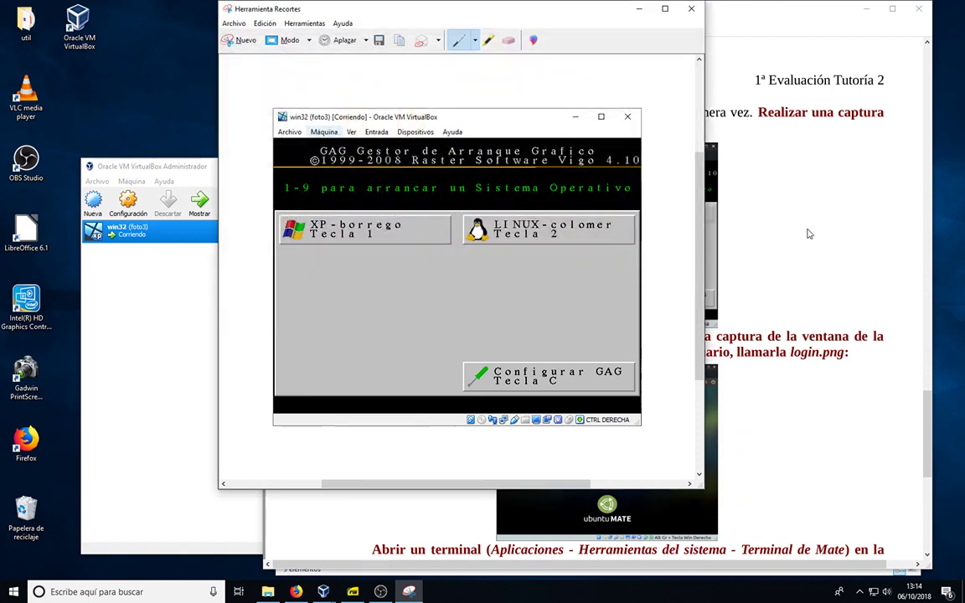
# - Read point 5 of ev1_tutoria2.pdf about collecting the captures in a folder and compressing it as 7z
pyautogui.click(809, 233)
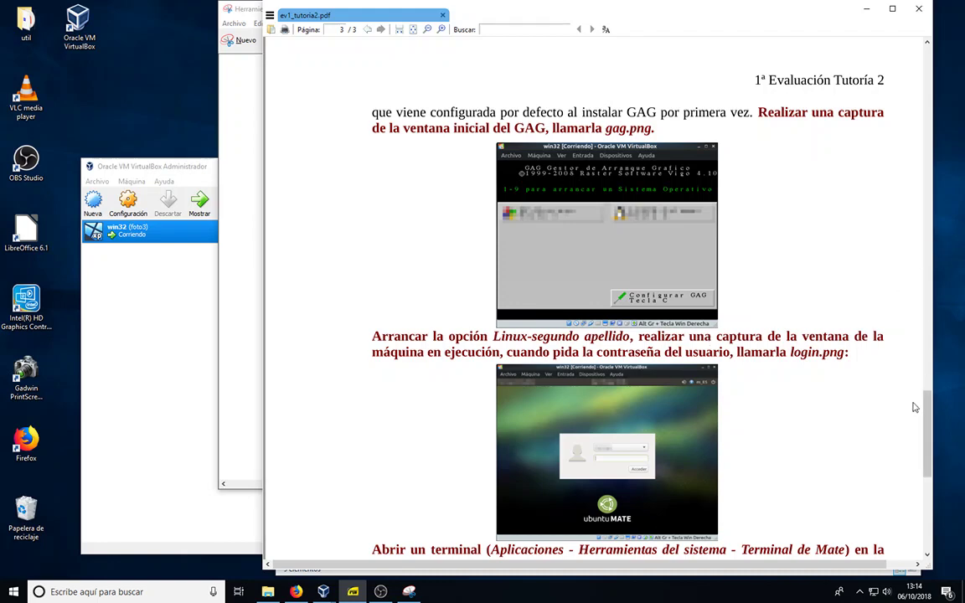
pyautogui.moveTo(927, 417); pyautogui.dragTo(927, 490)
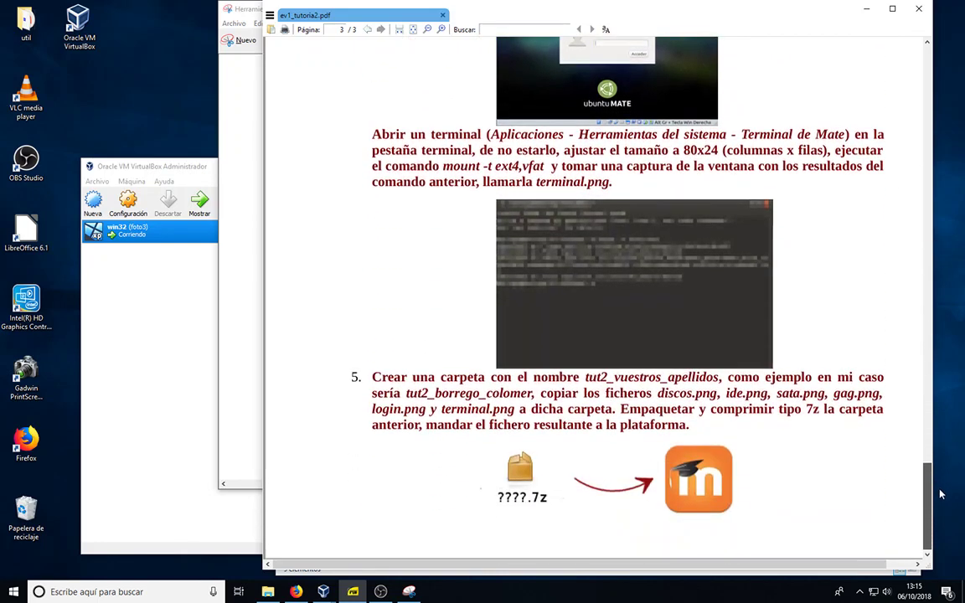